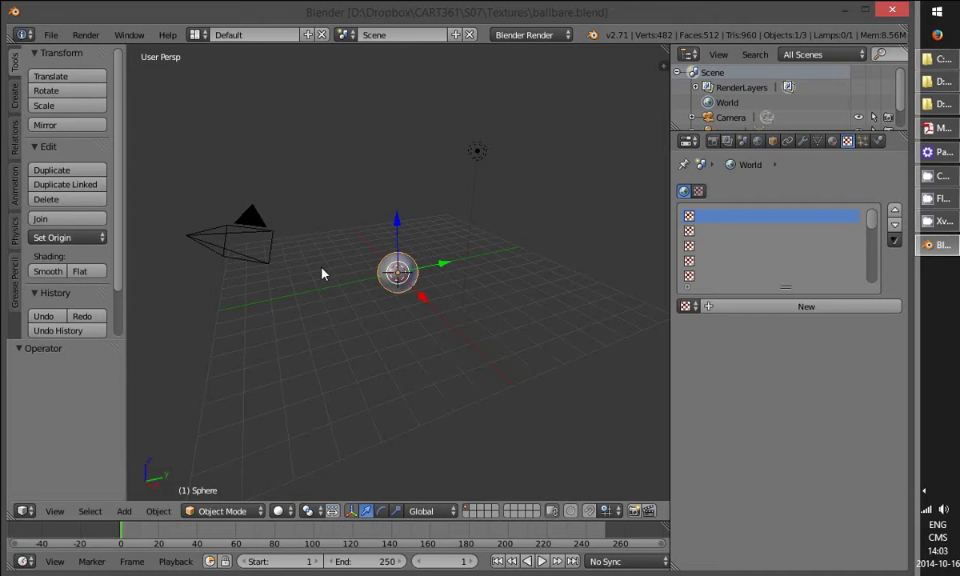
- Inspect the sphere's UV layout with the whole mesh selected in the UV Editing layout, and return to the Default layout
scroll(414, 322, "up", 5)
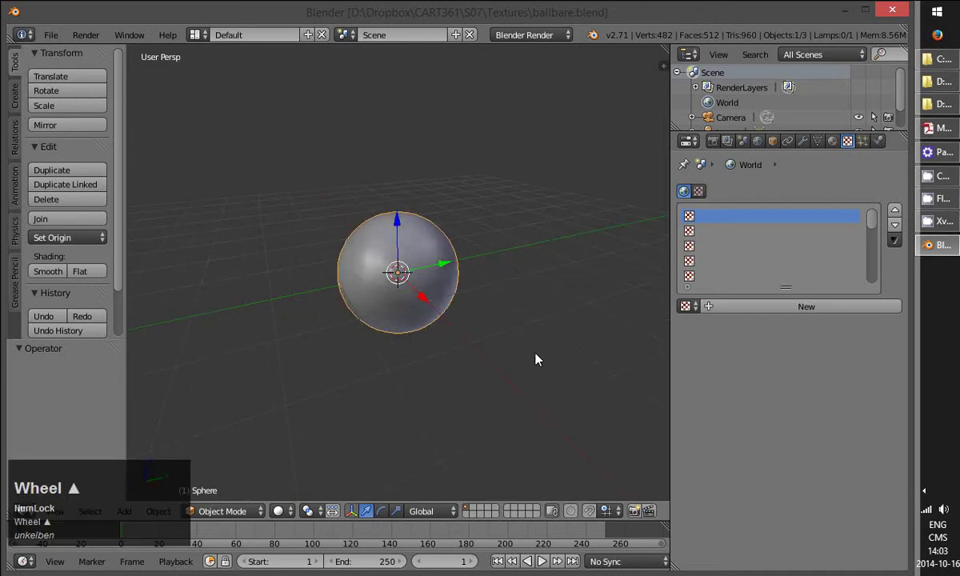
middle_click_drag(536, 360, 465, 377)
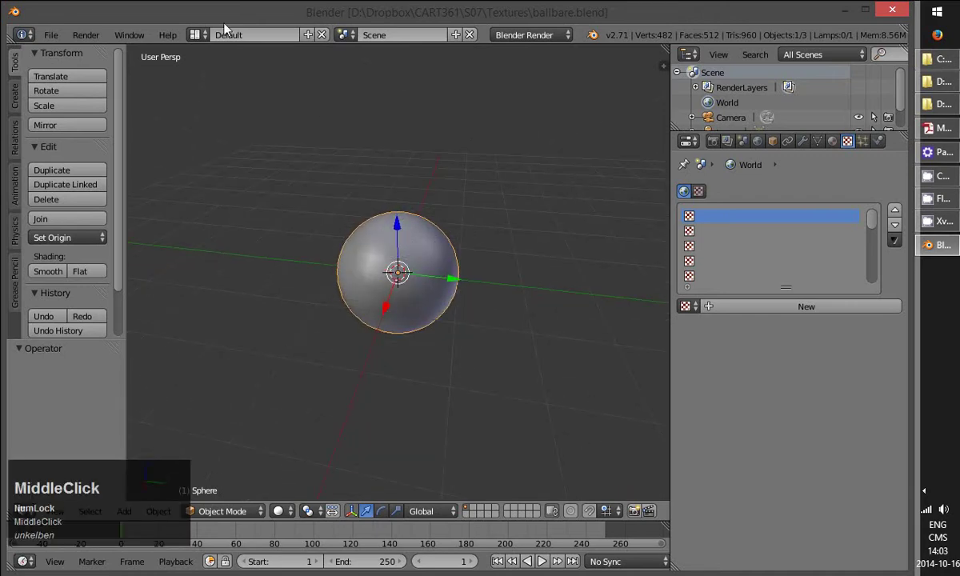
left_click(196, 34)
left_click(232, 157)
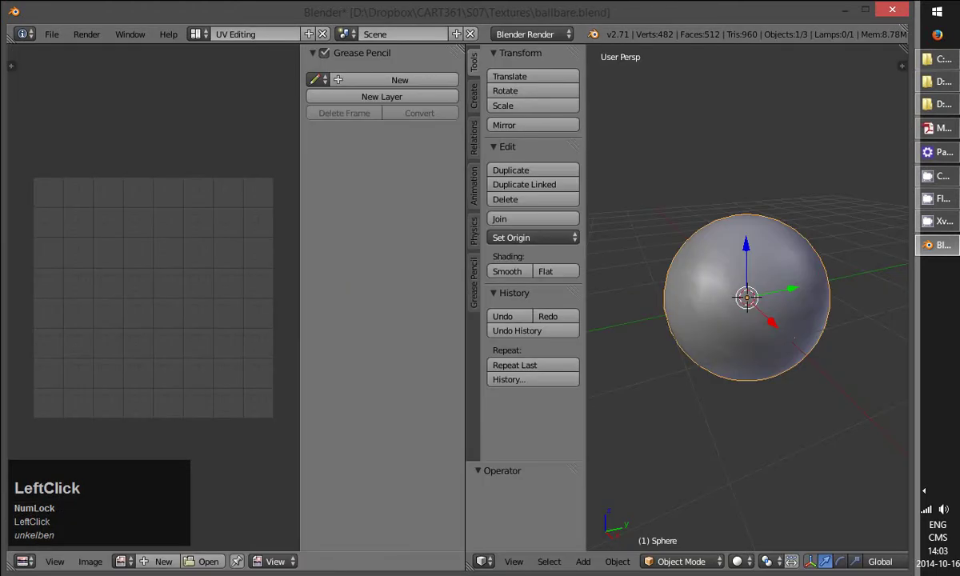
key("Tab")
key("a")
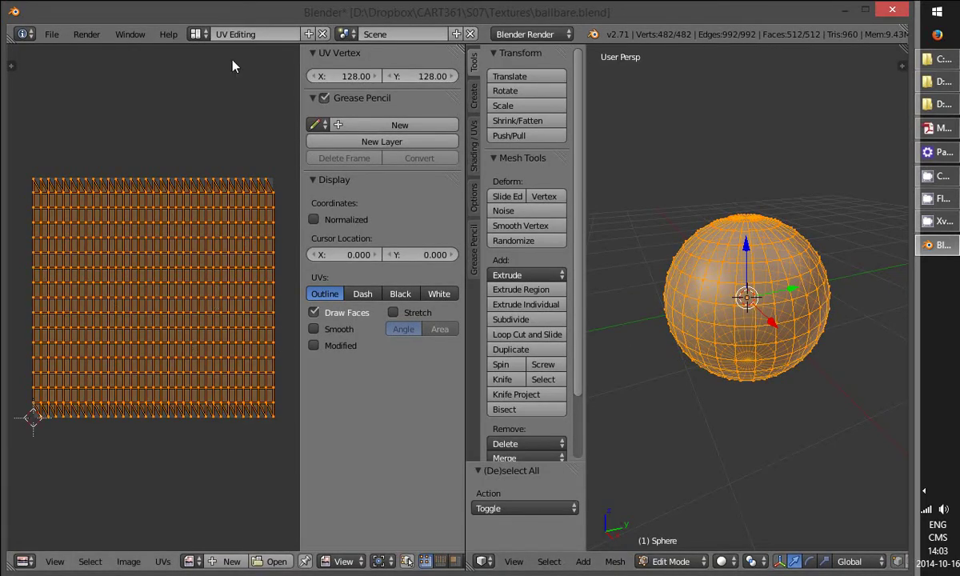
key("Tab")
left_click(195, 34)
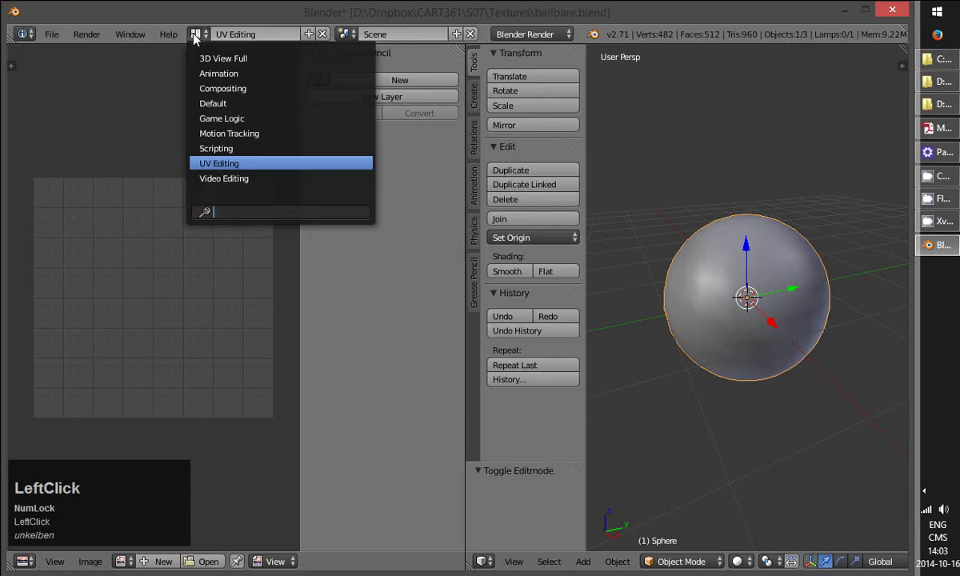
left_click(232, 103)
scroll(448, 359, "up", 1)
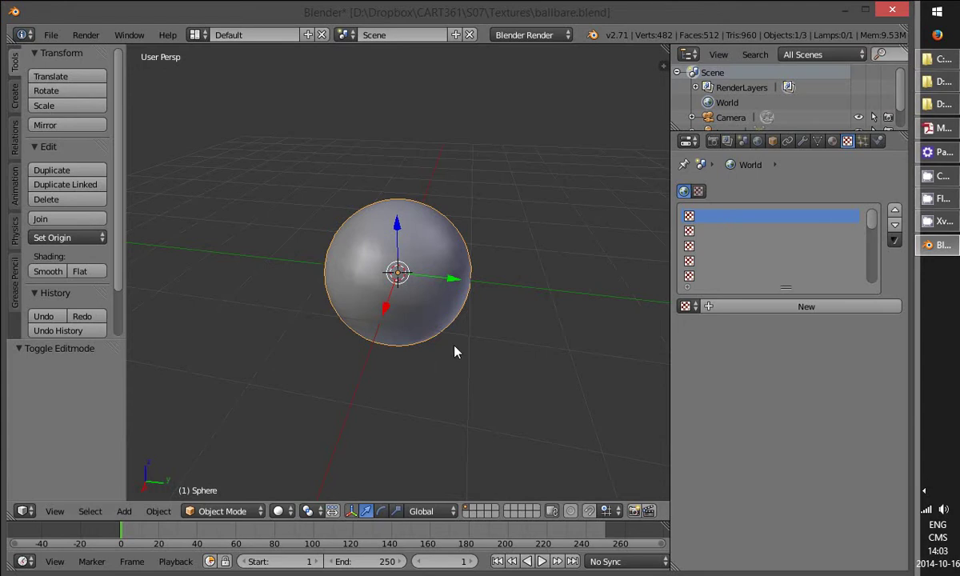
- Switch the render engine to Blender Game
left_click(525, 36)
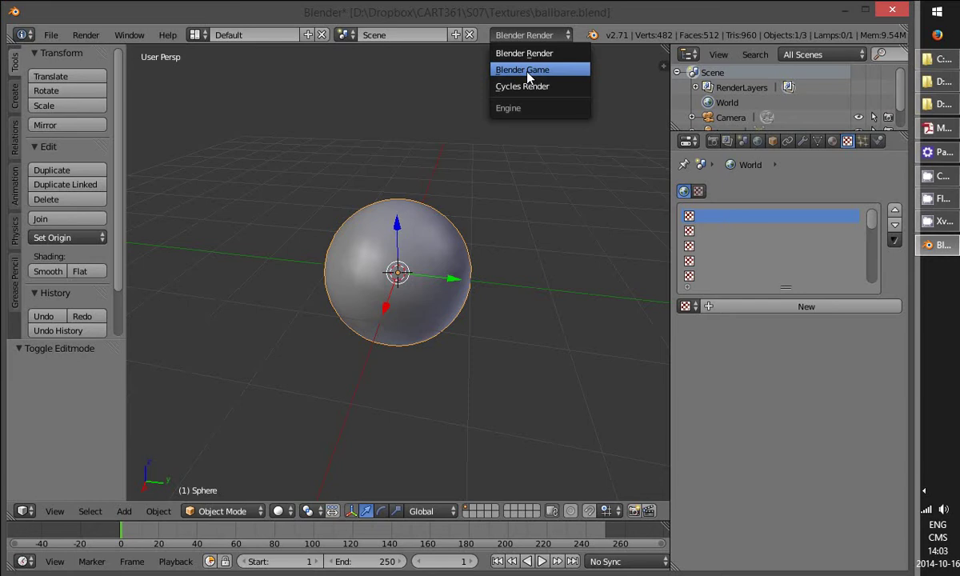
left_click(527, 75)
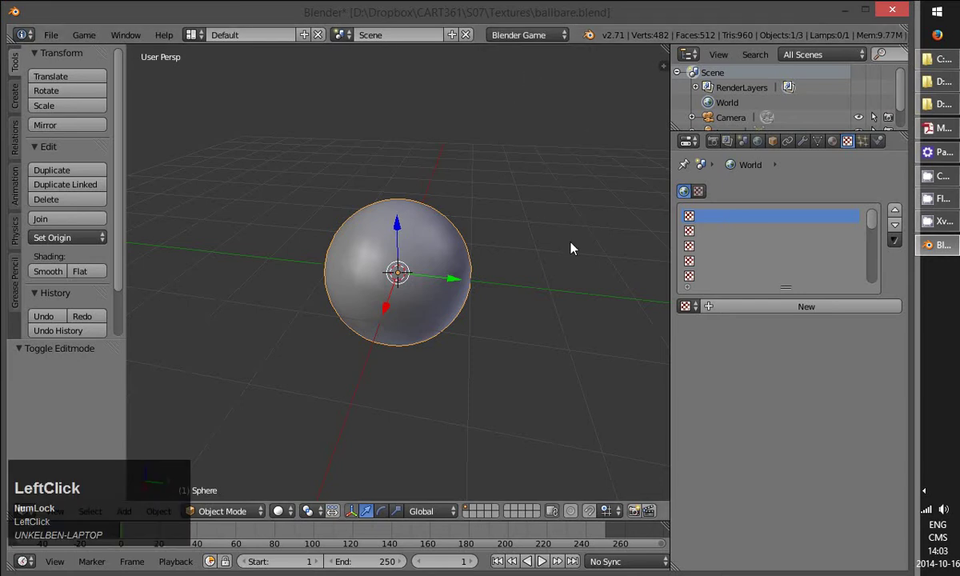
left_click(939, 178)
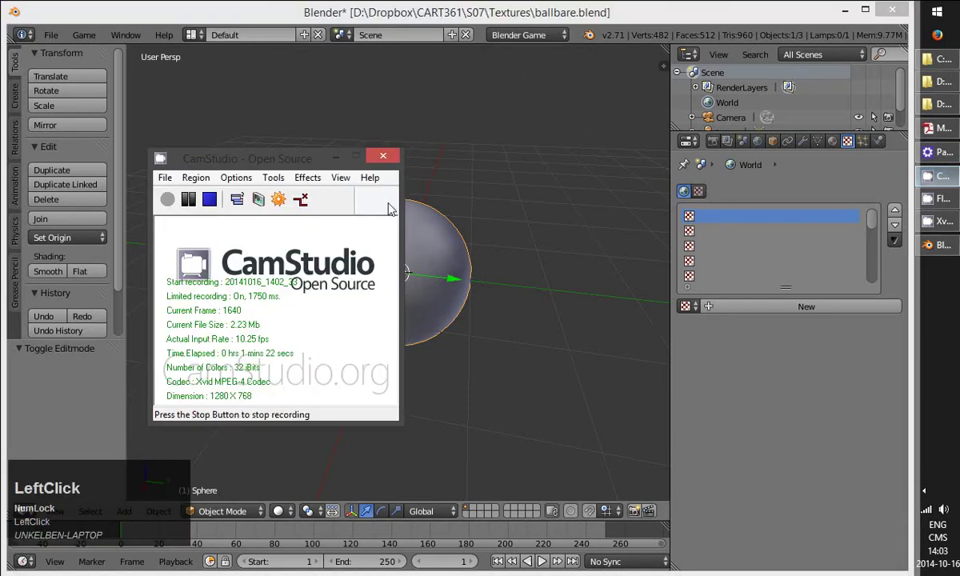
left_click(189, 200)
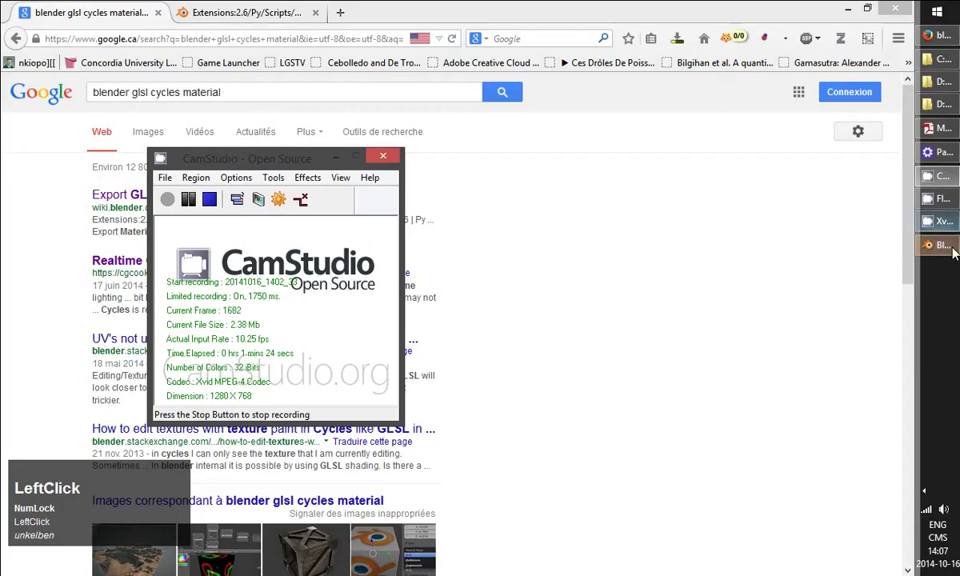
left_click(948, 248)
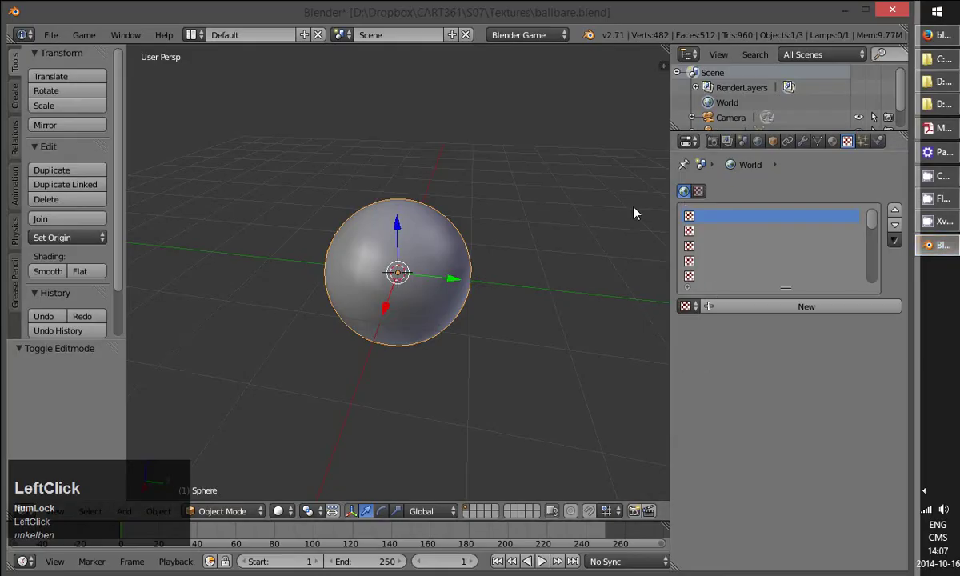
- Add a new material to the sphere
left_click(833, 141)
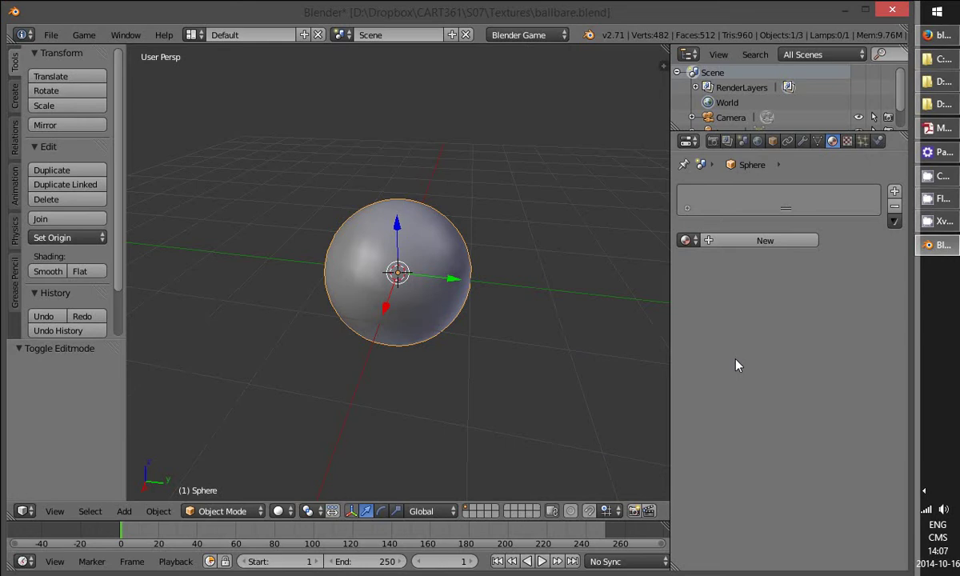
left_click(760, 240)
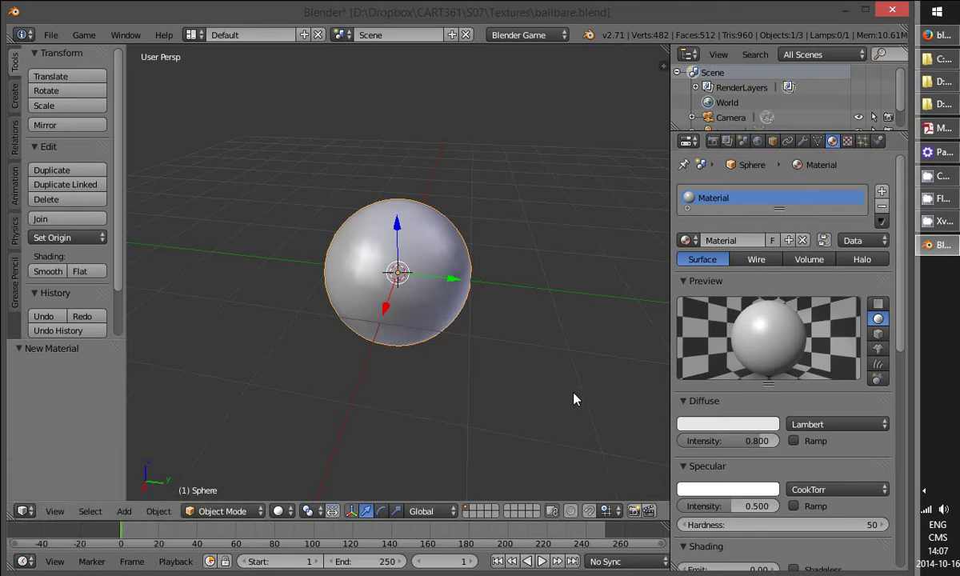
- View the images brick_dif.jpg, brick_bump.jpg and brick_gloss.jpg from the Textures folder, closing each one, and return to Blender
mouse_move(944, 64)
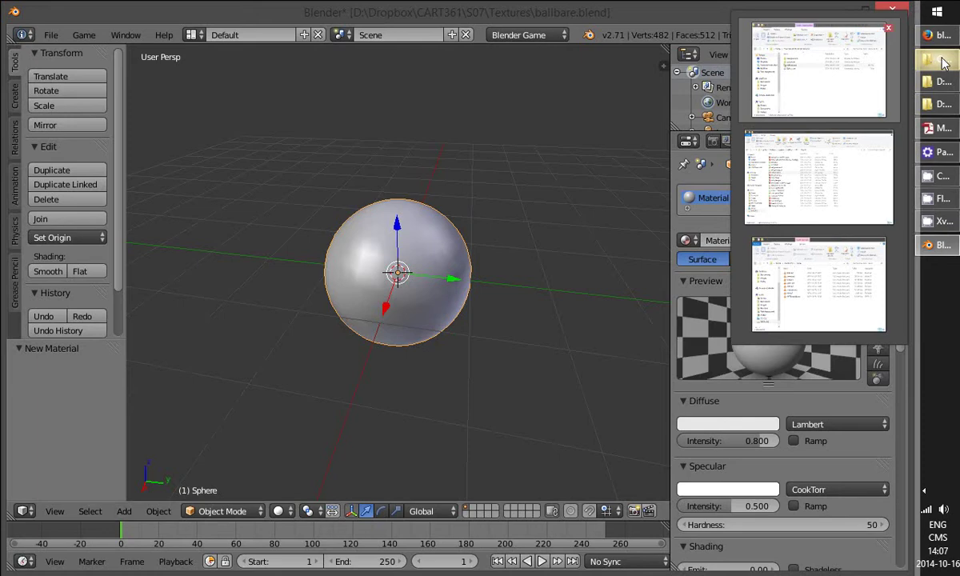
left_click(945, 82)
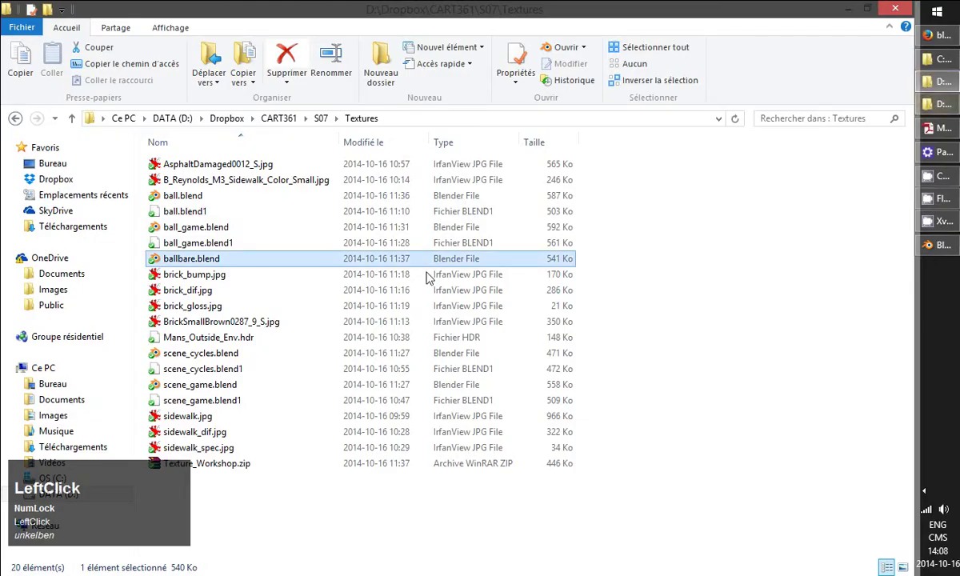
left_click(195, 292)
double_click(196, 293)
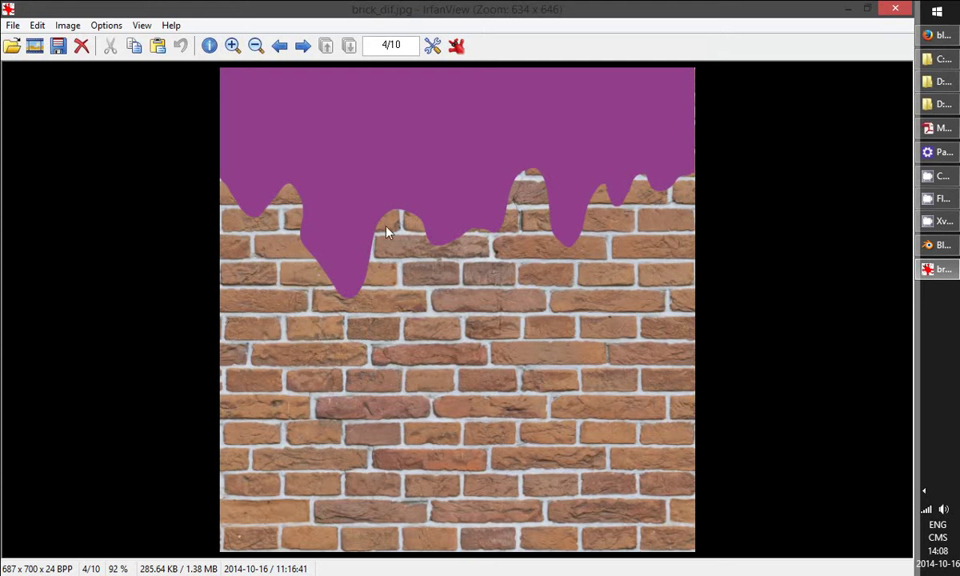
left_click(893, 9)
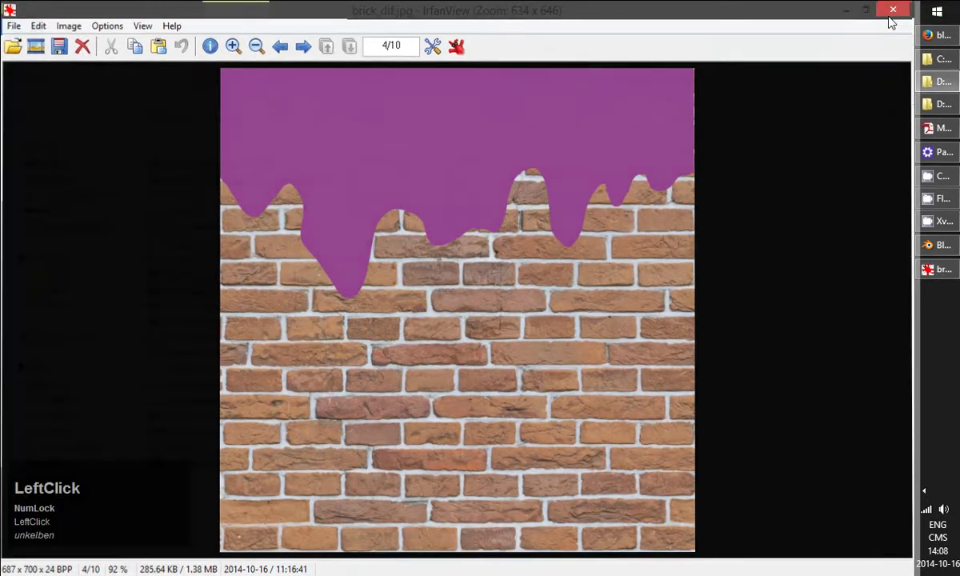
double_click(190, 274)
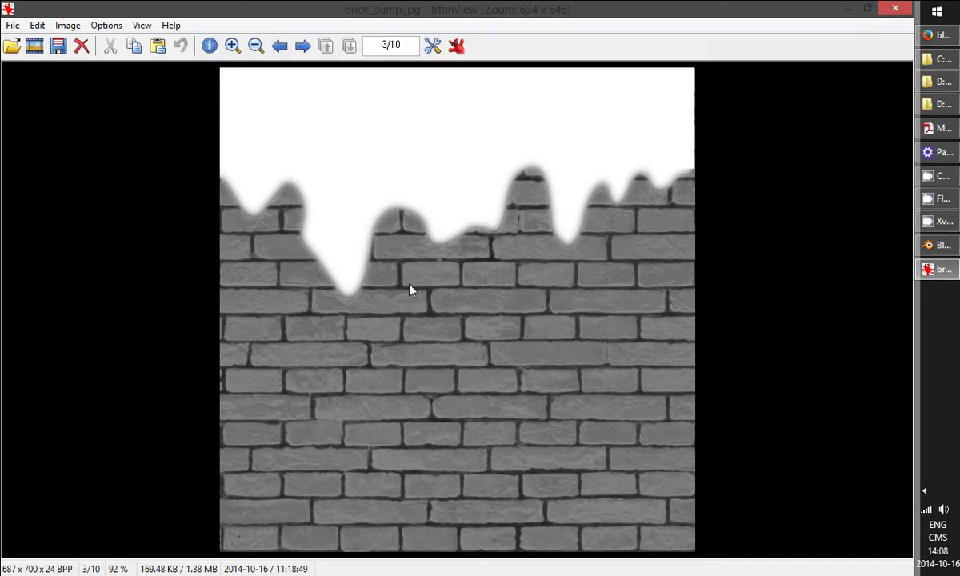
left_click(895, 8)
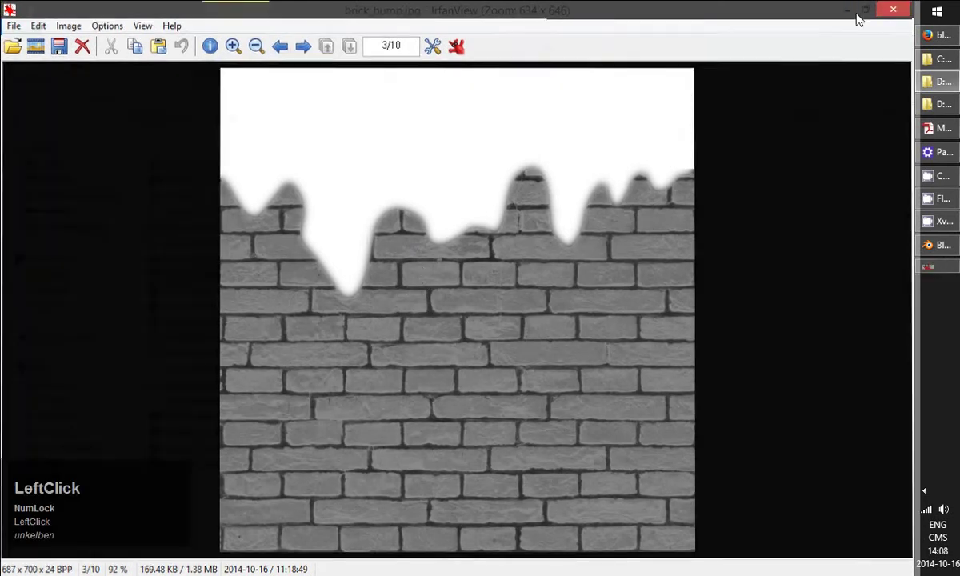
double_click(196, 306)
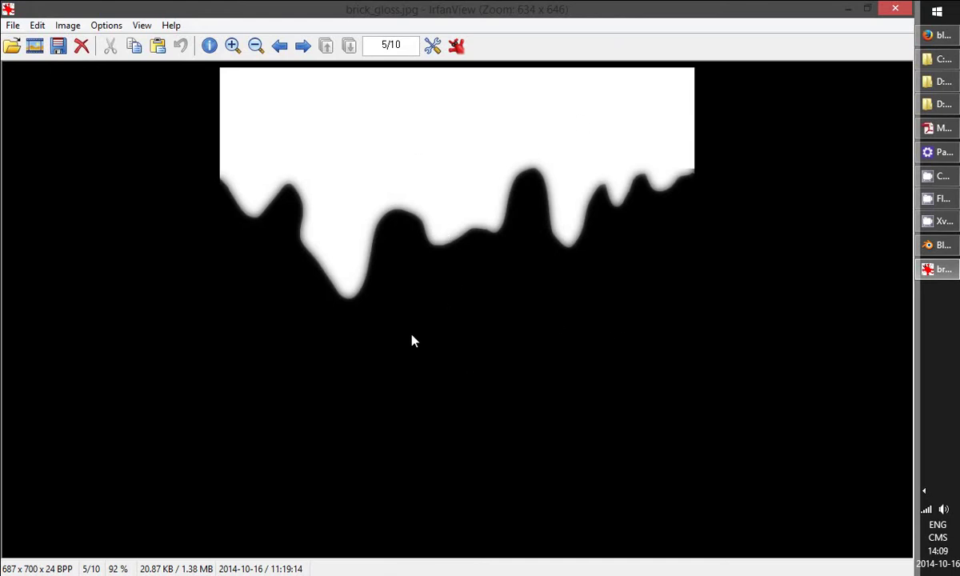
left_click(896, 8)
left_click(941, 246)
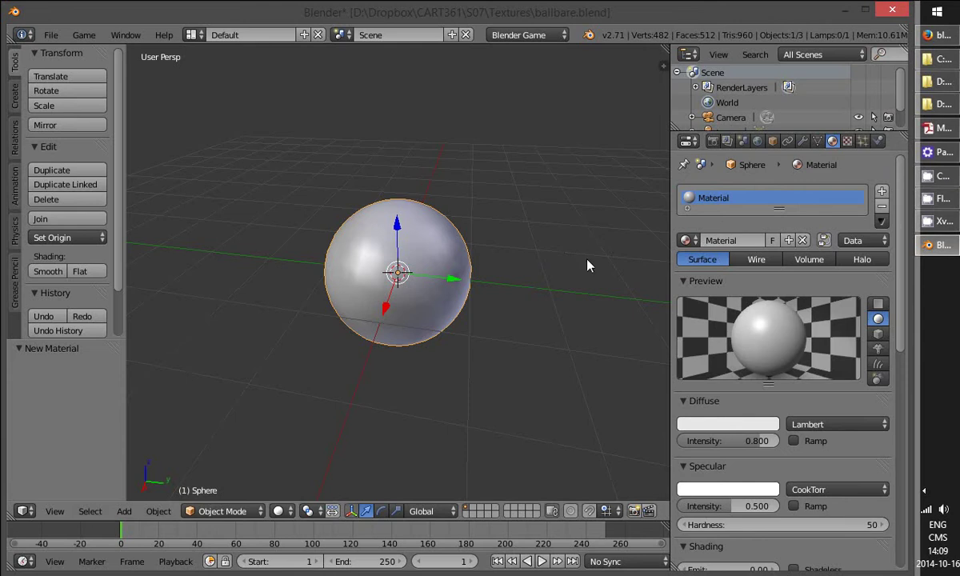
- Add a new texture in the first slot of the sphere's material and name it Color
left_click(848, 141)
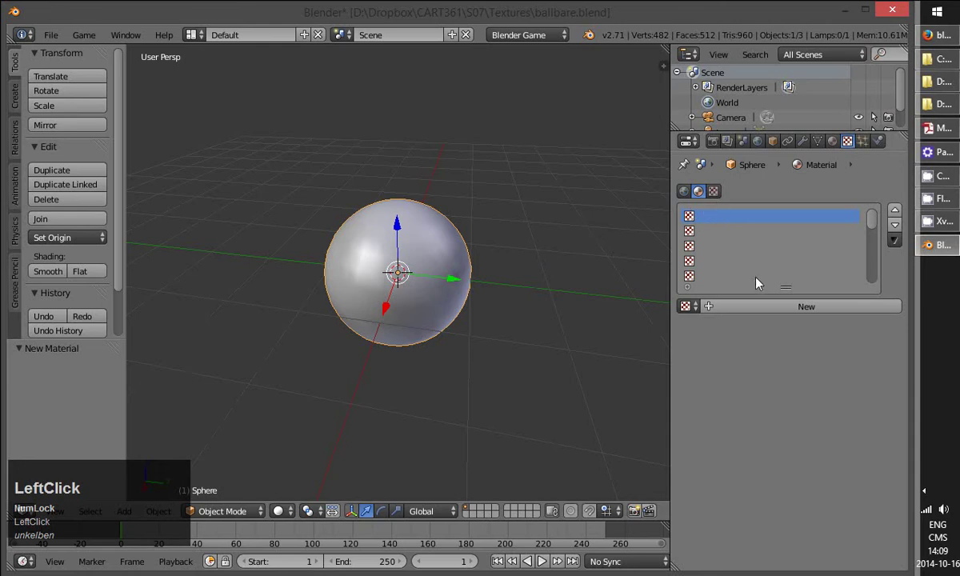
scroll(732, 262, "down", 2)
left_click(714, 308)
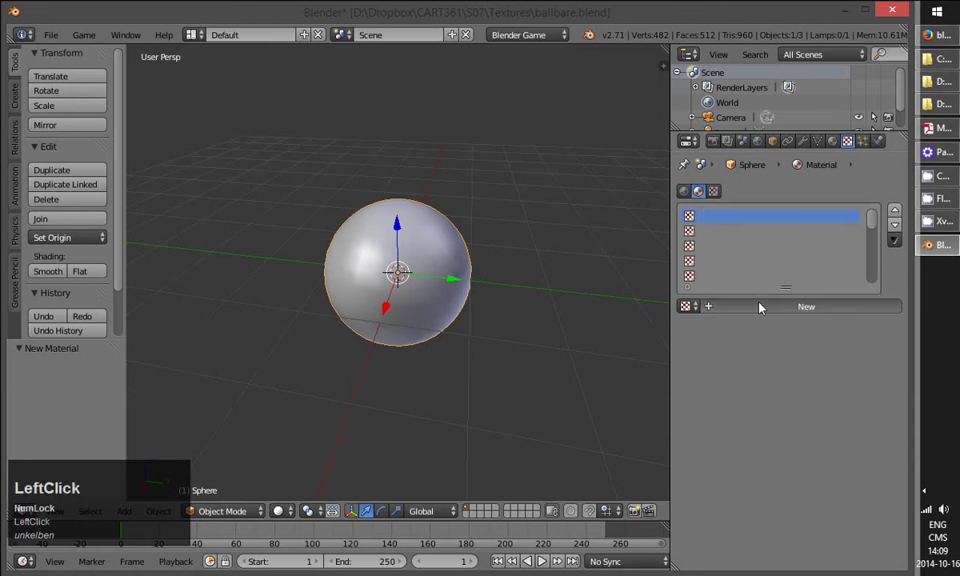
left_click(752, 307)
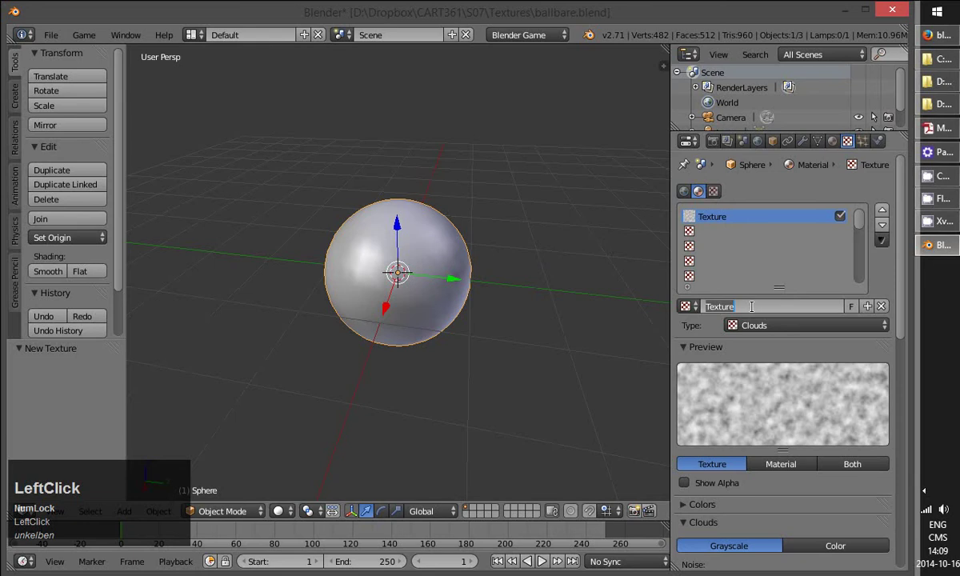
type("Color")
key("Return")
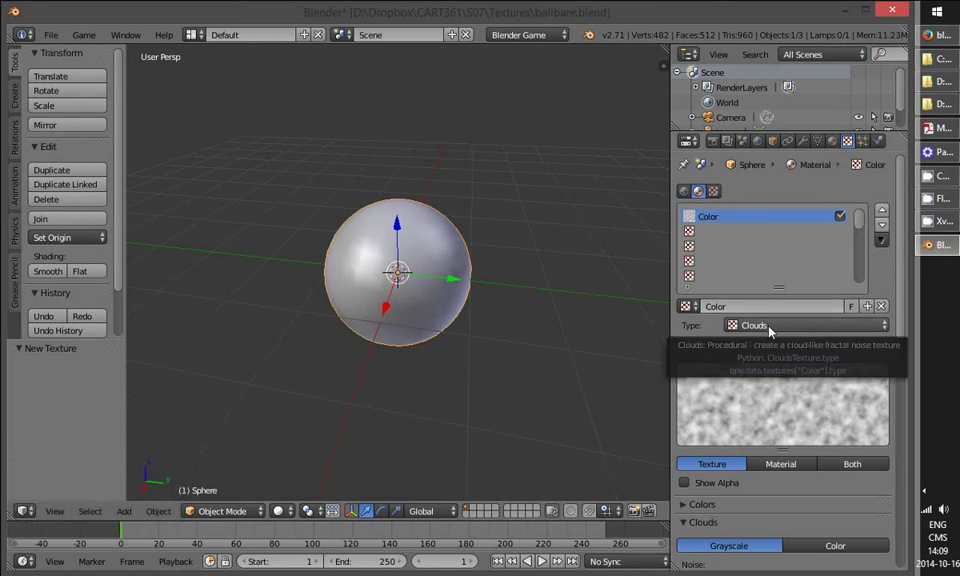
- Set the Color texture's type to Image or Movie and load brick_dif.jpg as its image
left_click(809, 327)
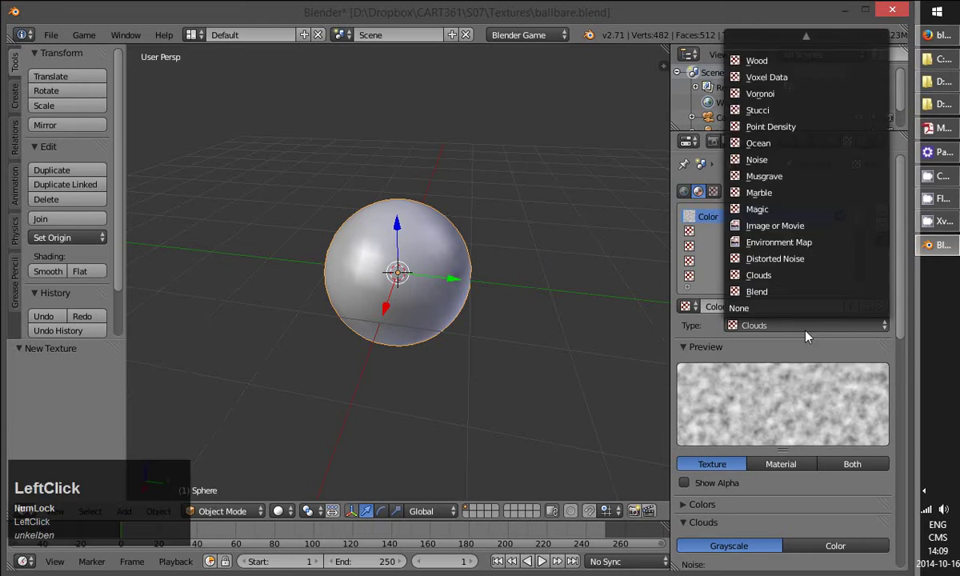
left_click(804, 327)
left_click(806, 322)
left_click(810, 228)
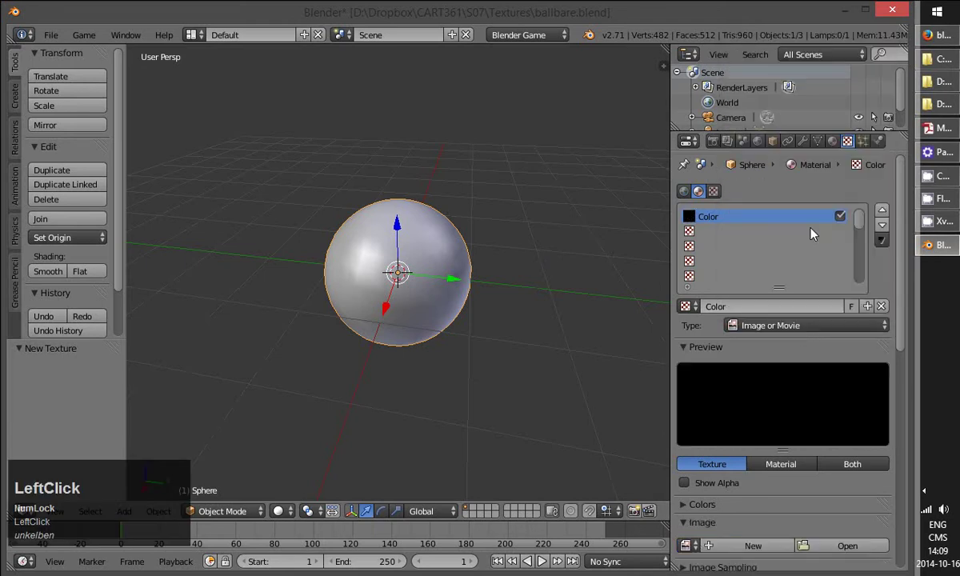
scroll(841, 363, "down", 1)
scroll(717, 282, "down", 3)
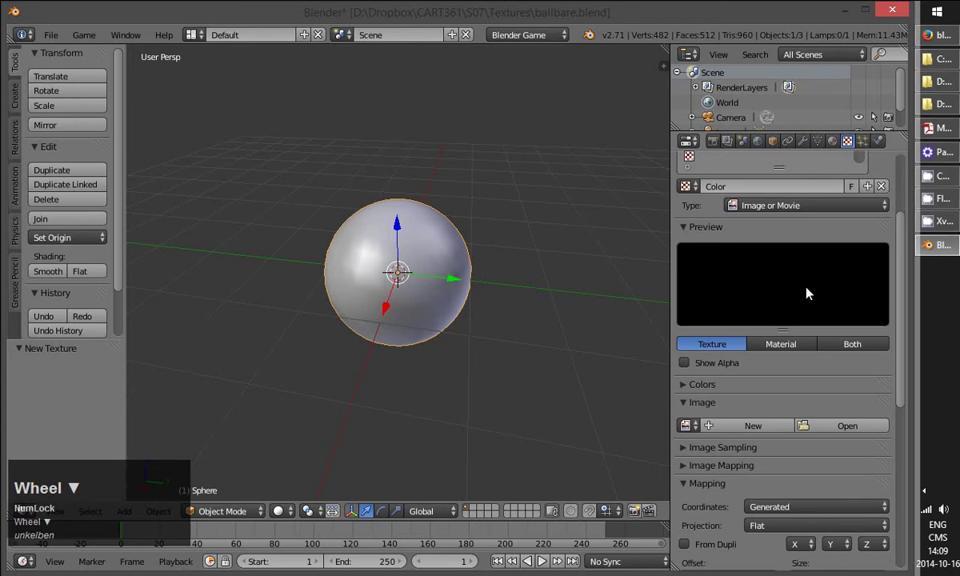
left_click(849, 428)
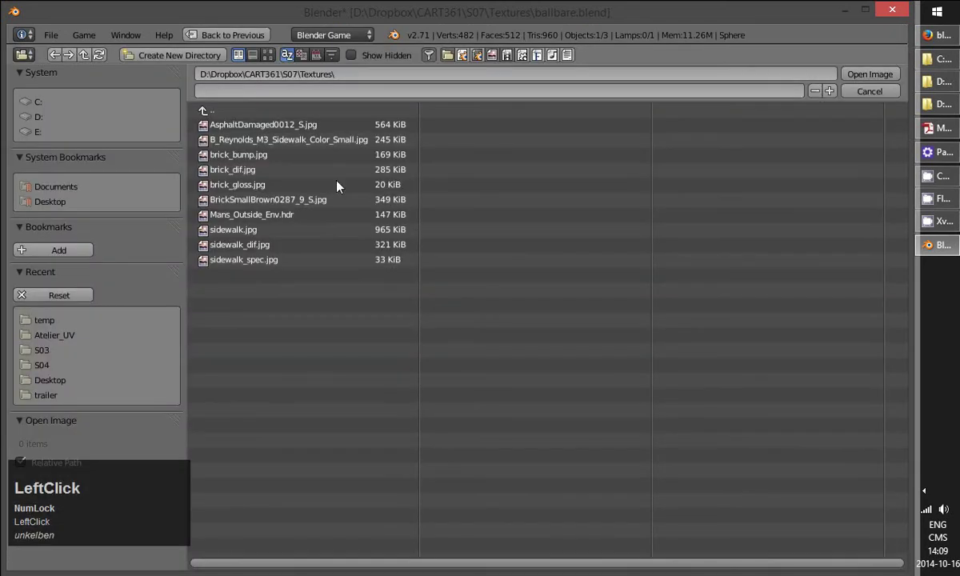
left_click(251, 171)
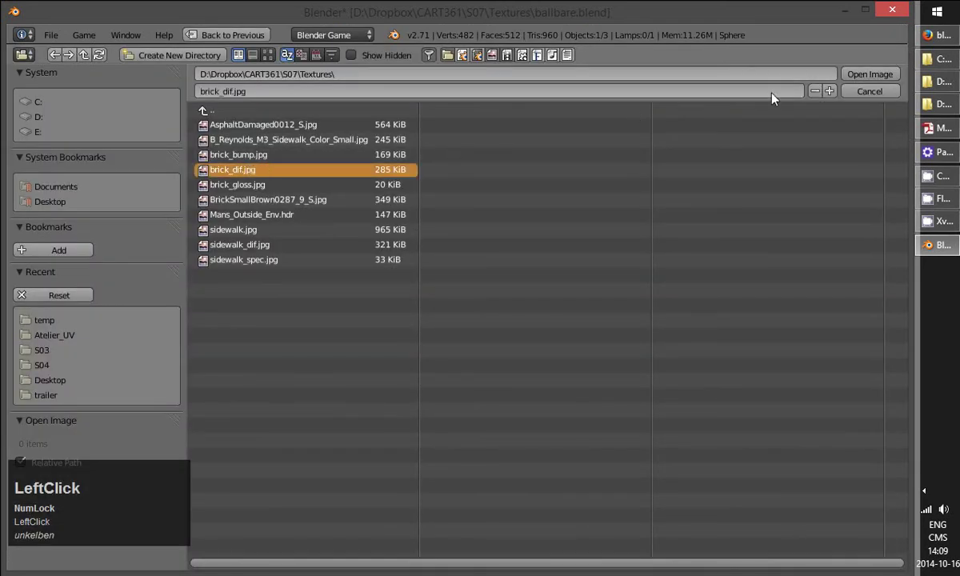
left_click(880, 76)
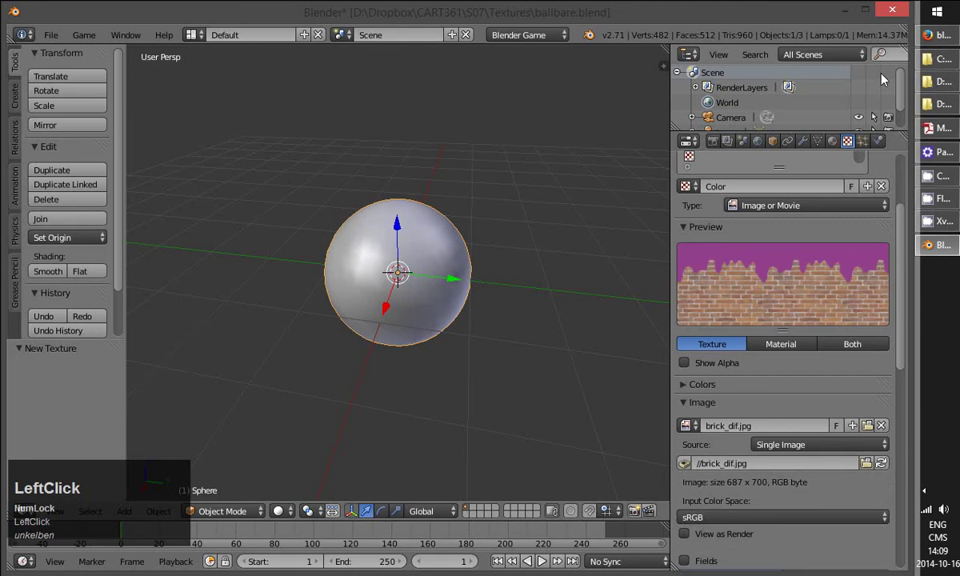
- Switch the 3D viewport shading to Texture and reopen the list of shading modes
left_click(280, 511)
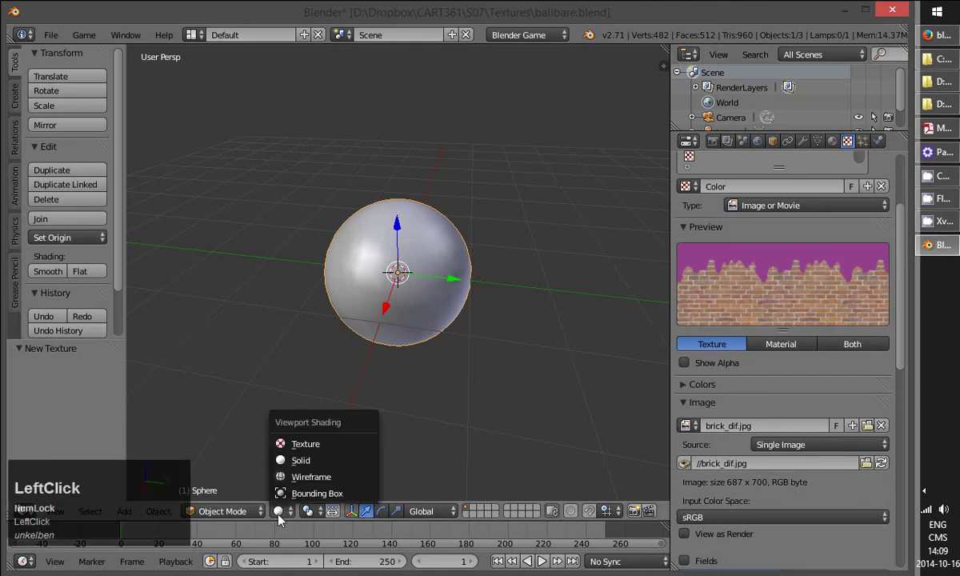
left_click(305, 444)
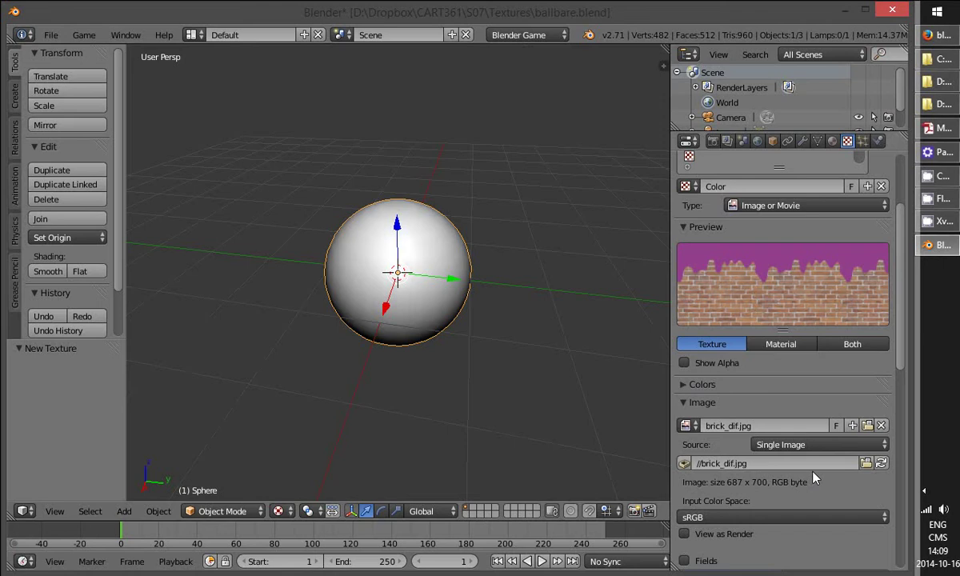
scroll(815, 477, "down", 3)
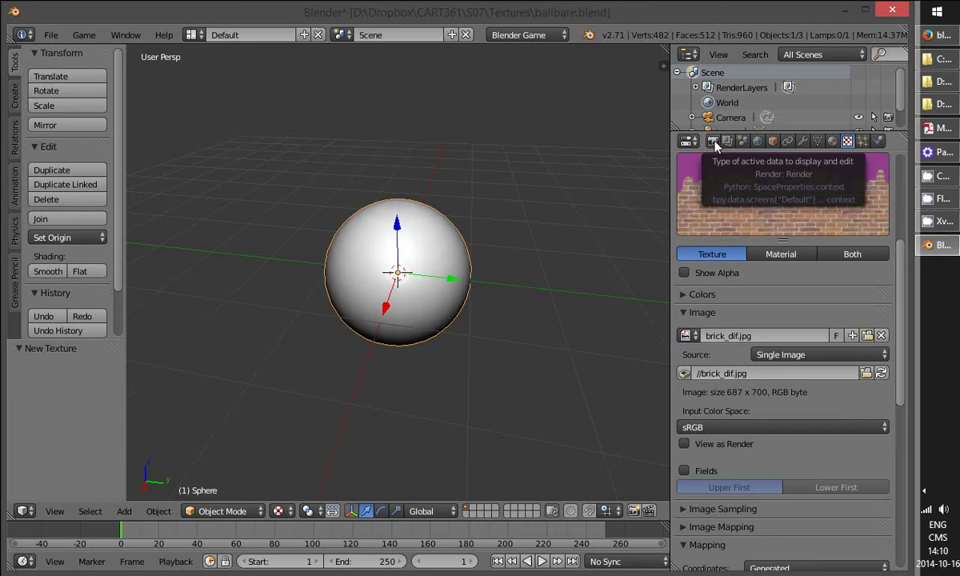
left_click(291, 512)
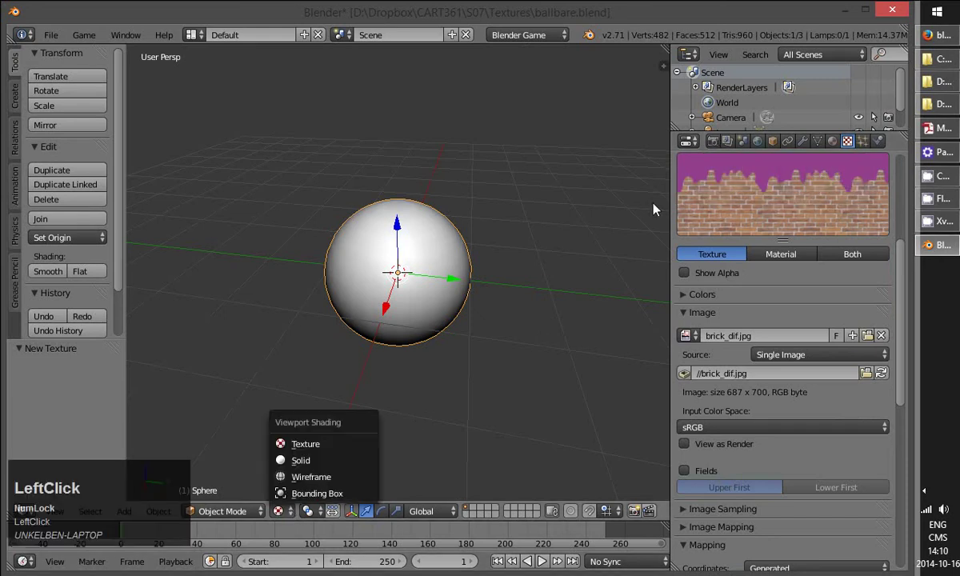
- Set the game render shading mode to GLSL and inspect the textured sphere alongside its material settings
left_click(713, 141)
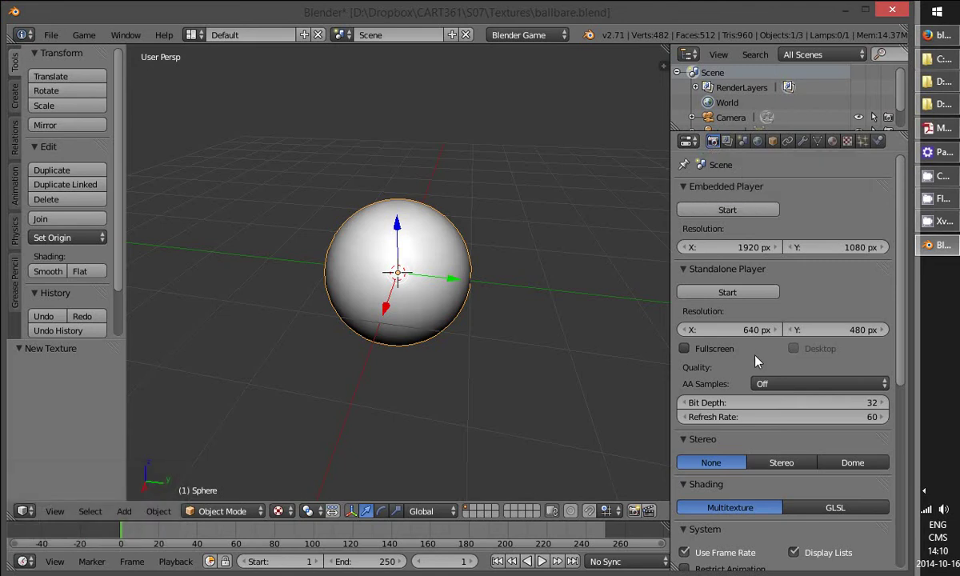
scroll(756, 362, "up", 1)
scroll(756, 362, "down", 4)
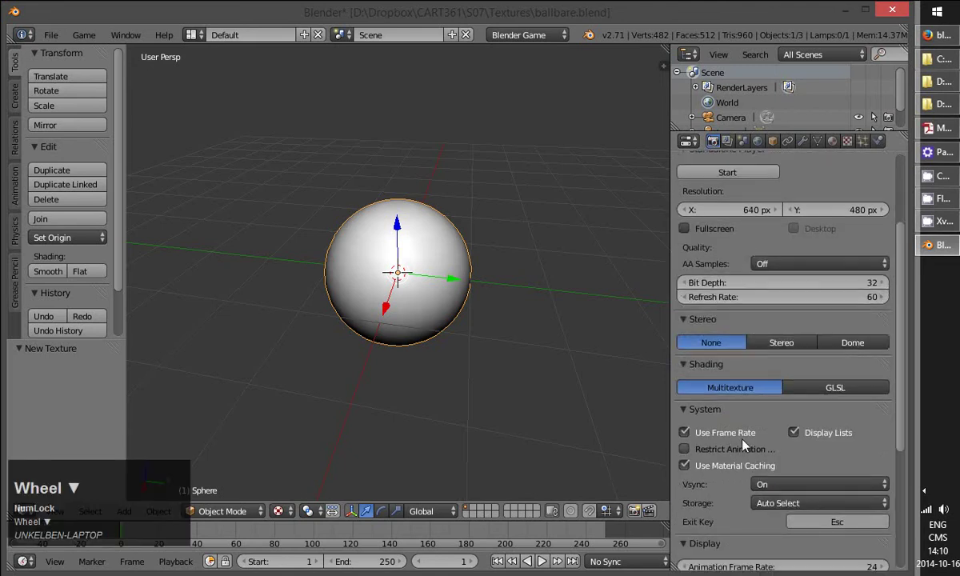
left_click(837, 388)
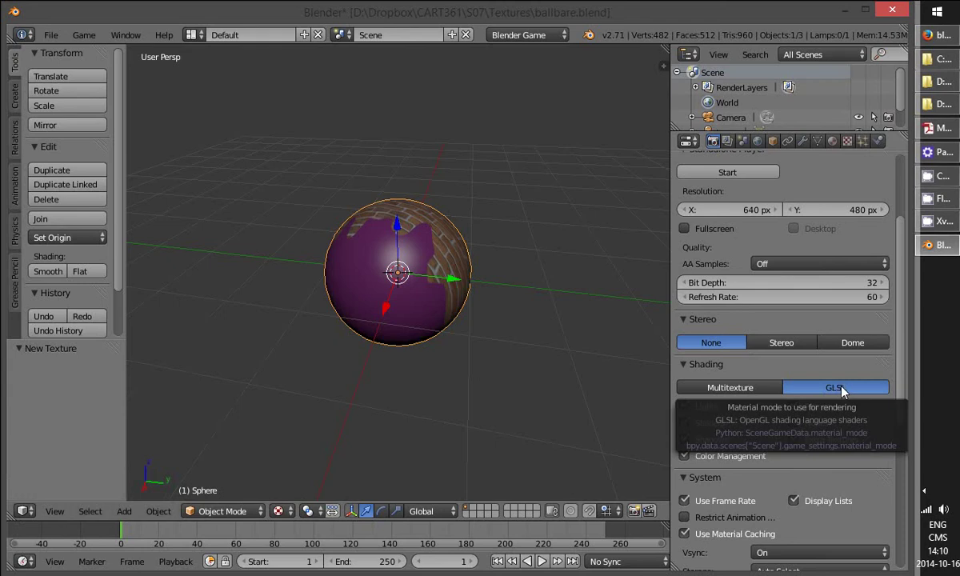
left_click(832, 141)
middle_click_drag(612, 328, 551, 287)
scroll(429, 310, "up", 1)
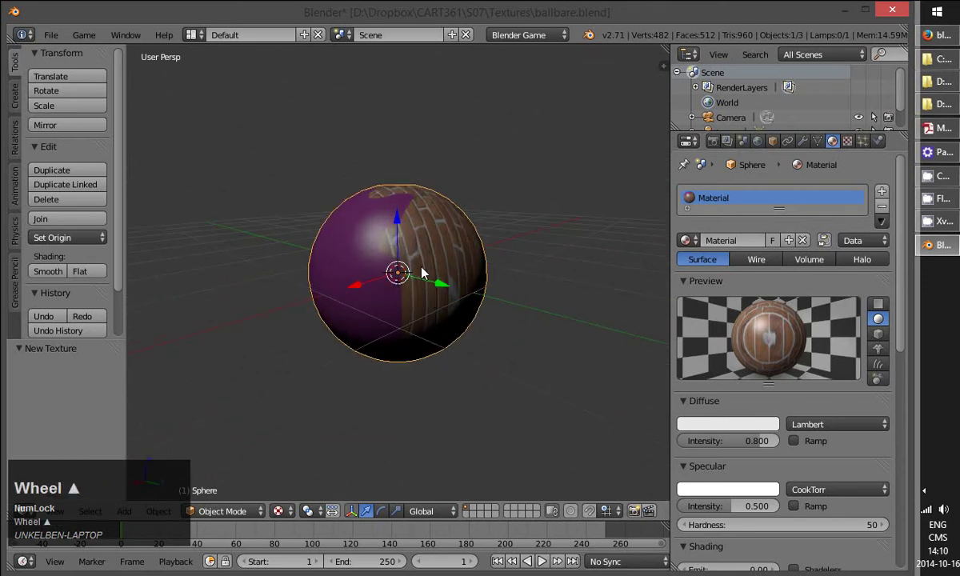
middle_click_drag(432, 308, 388, 342)
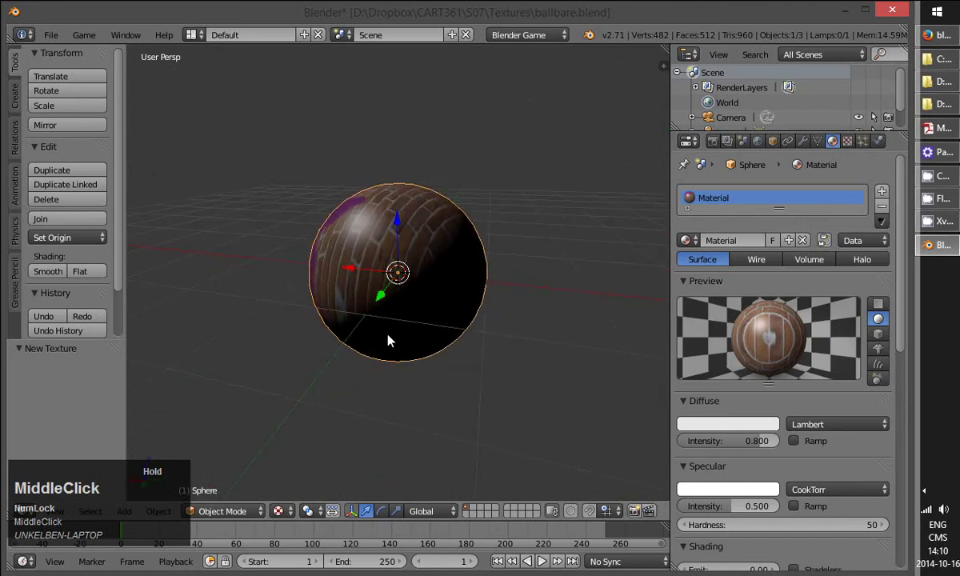
- Change the Color texture's mapping coordinates to UV and check the brick pattern around the sphere
left_click(847, 141)
scroll(792, 432, "down", 5)
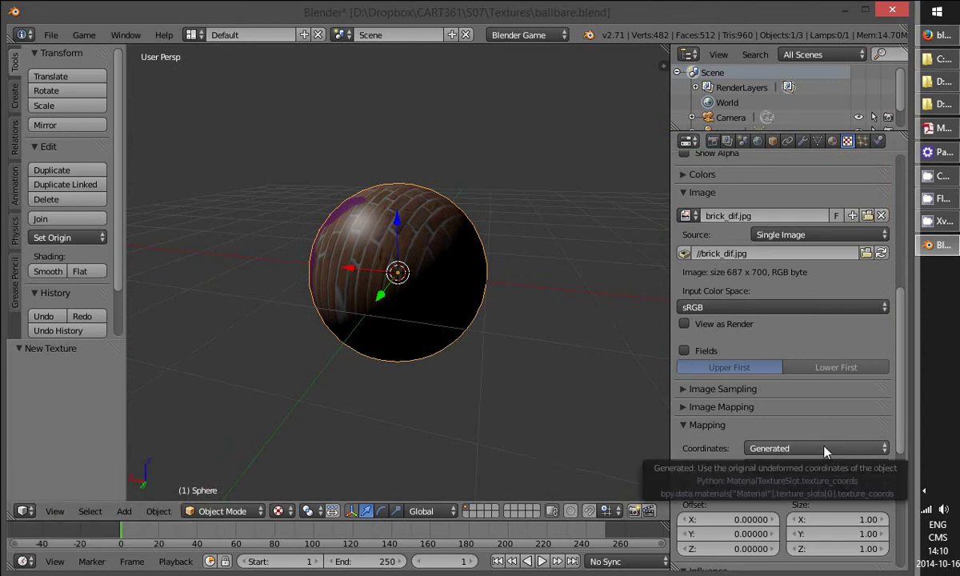
left_click(825, 451)
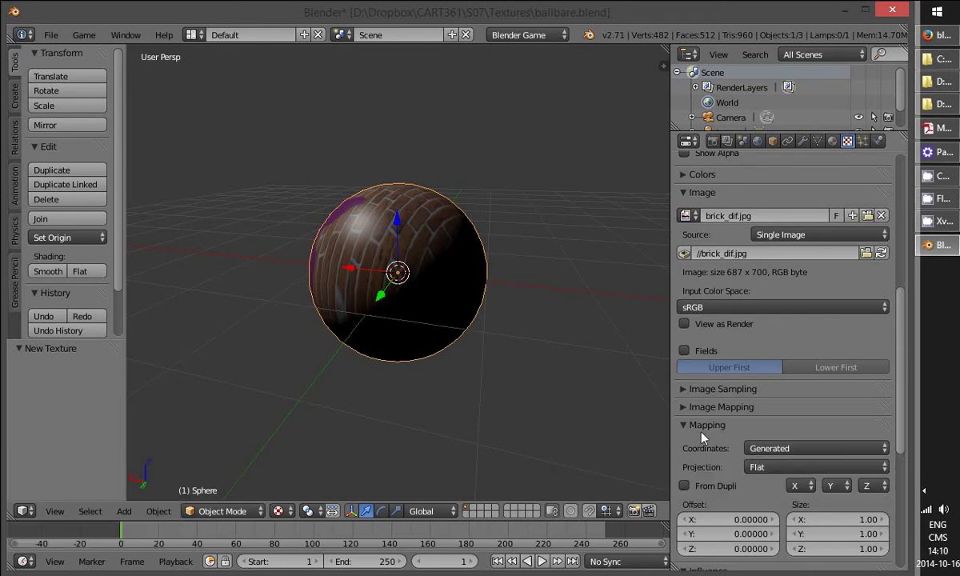
left_click(798, 449)
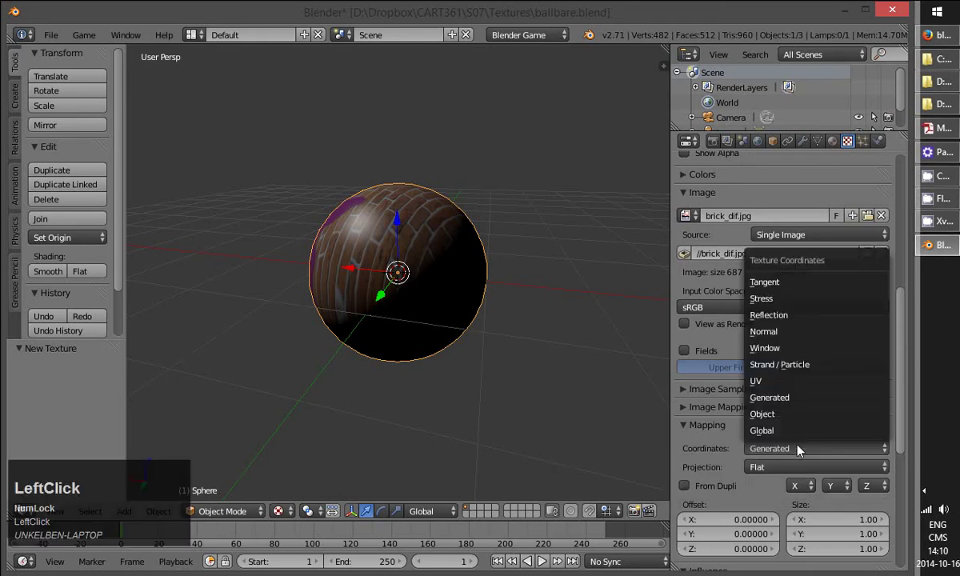
left_click(775, 382)
middle_click_drag(705, 398, 394, 312)
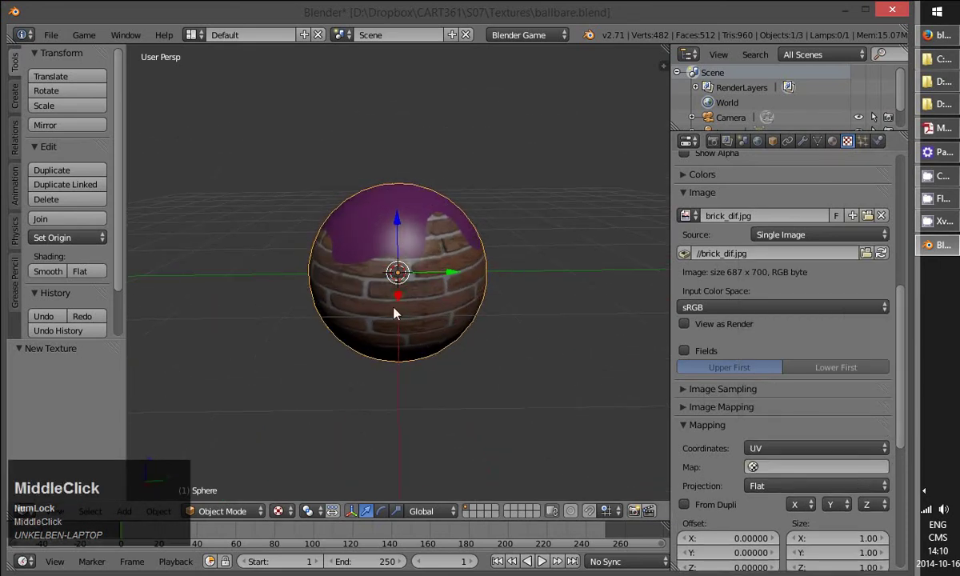
mouse_move(525, 336)
middle_mouse_down()
mouse_move(452, 319)
mouse_move(457, 253)
mouse_move(490, 341)
mouse_move(457, 315)
mouse_move(414, 316)
mouse_move(596, 315)
mouse_move(524, 322)
middle_mouse_up()
scroll(457, 316, "up", 2)
scroll(483, 300, "down", 1)
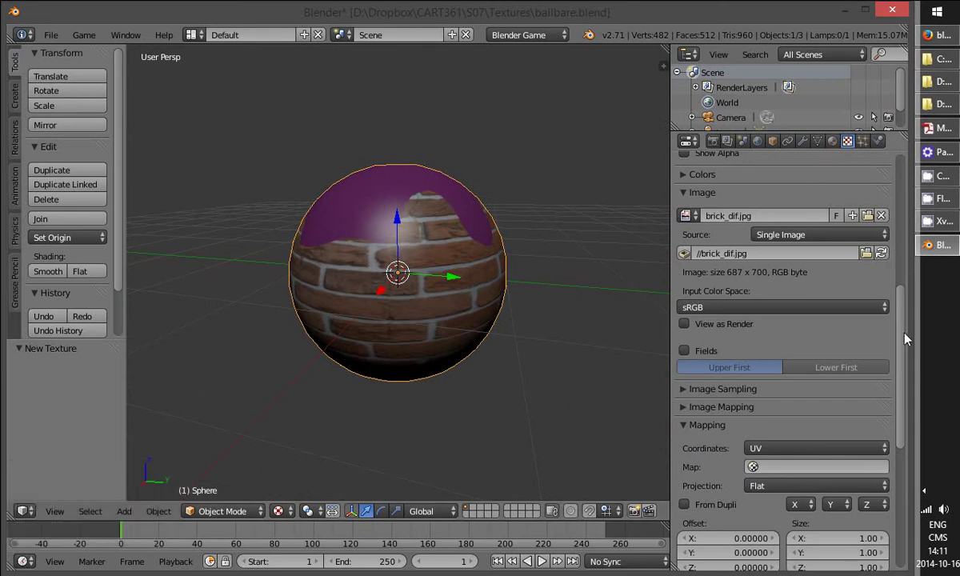
- Add a second texture of type Image or Movie in the next material slot and load brick_bump.jpg
left_click_drag(901, 329, 898, 184)
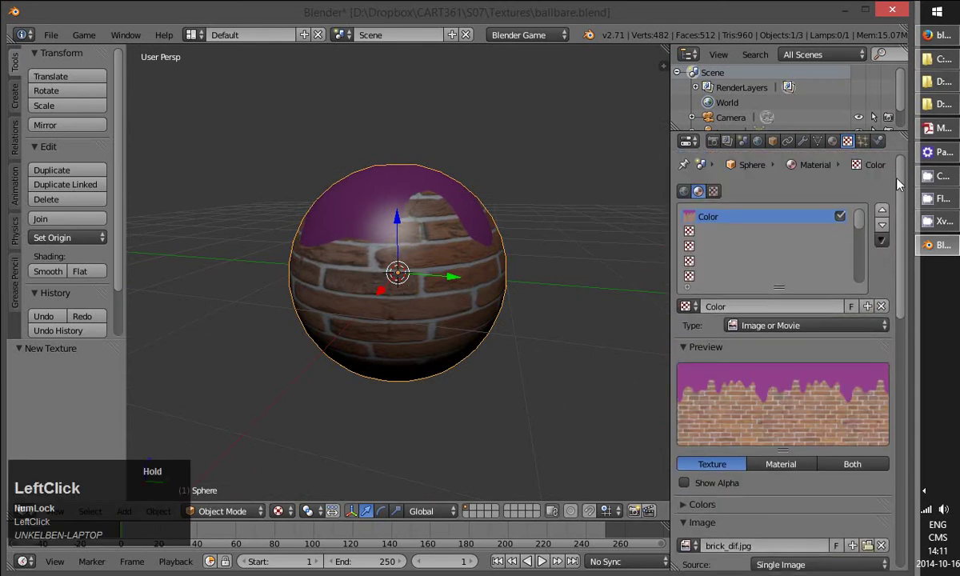
left_click(703, 232)
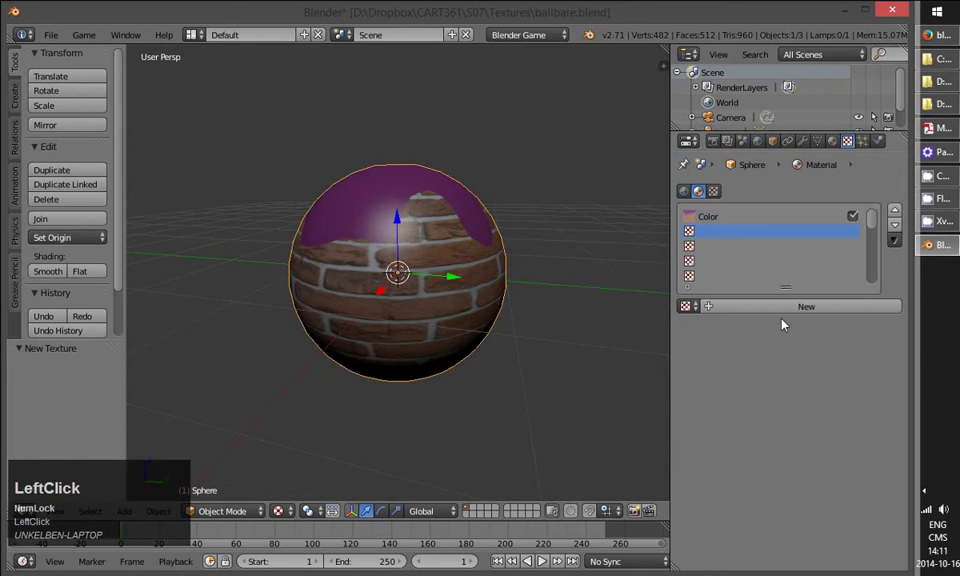
left_click(807, 306)
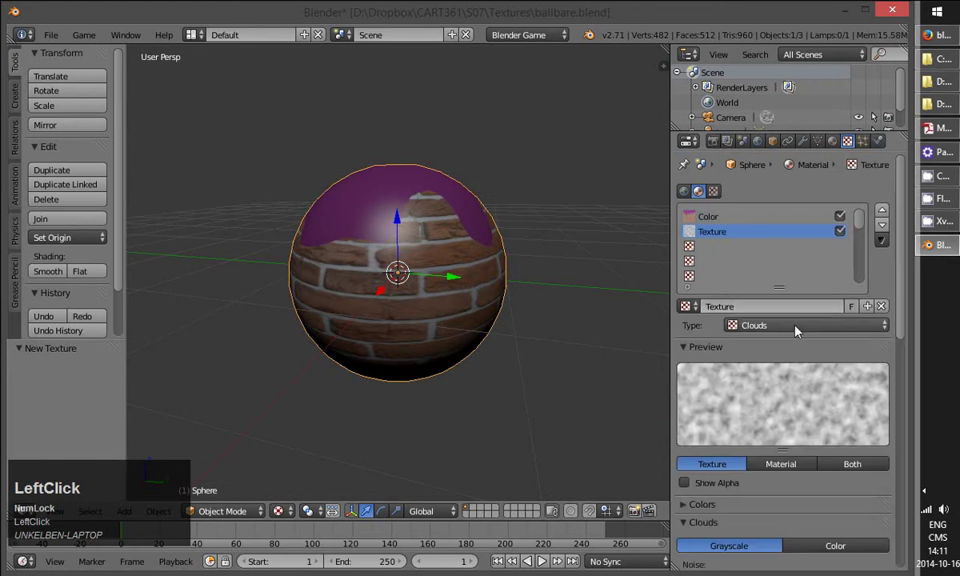
left_click(797, 325)
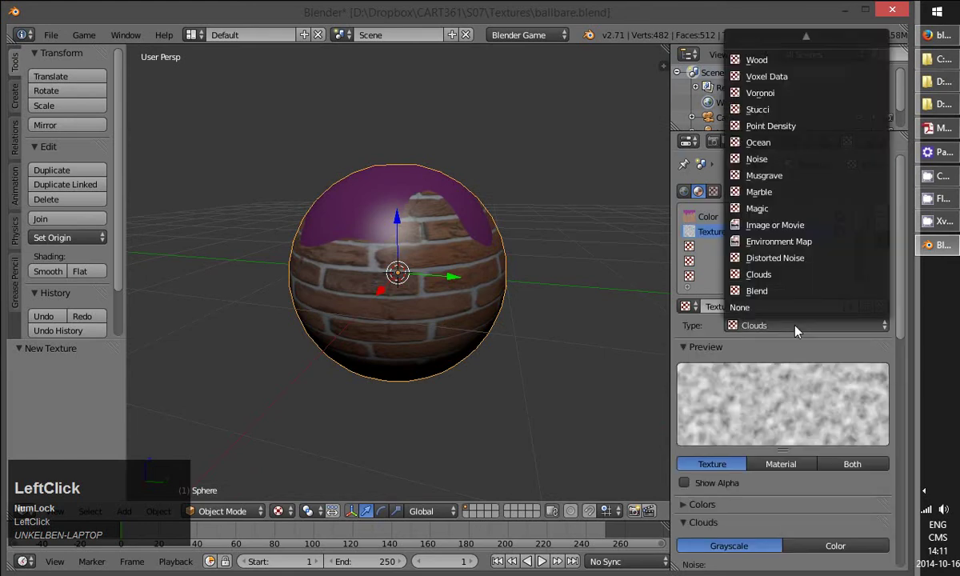
left_click(780, 225)
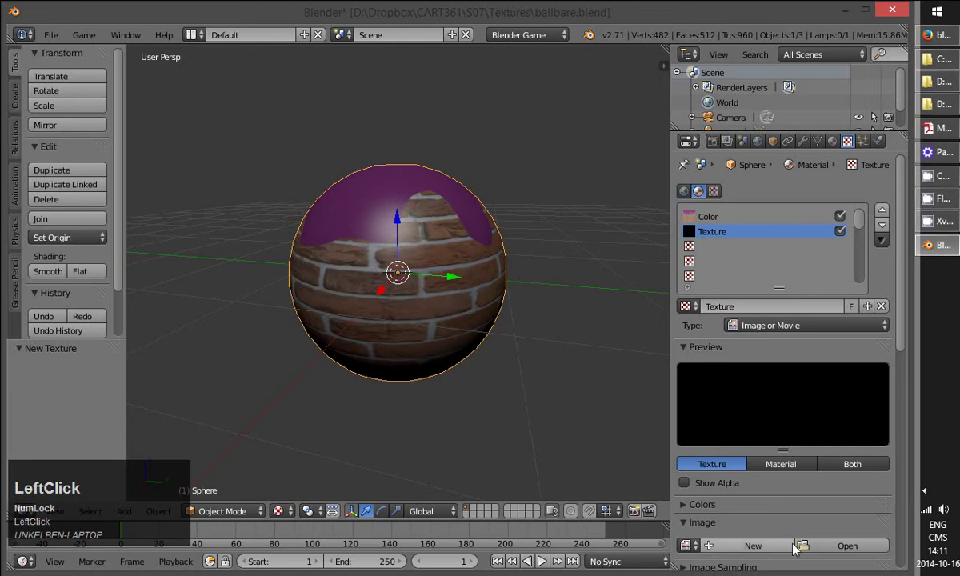
left_click(829, 549)
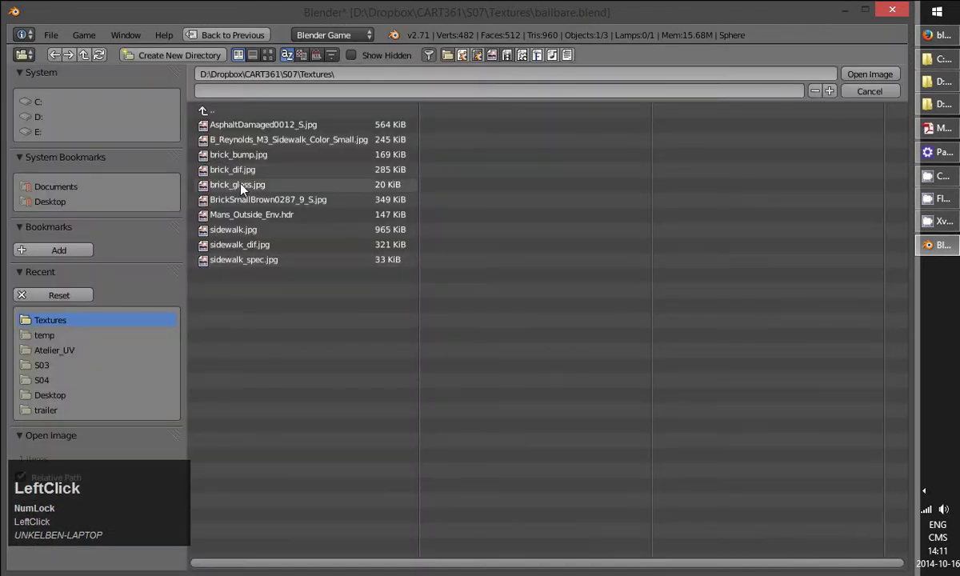
left_click(250, 156)
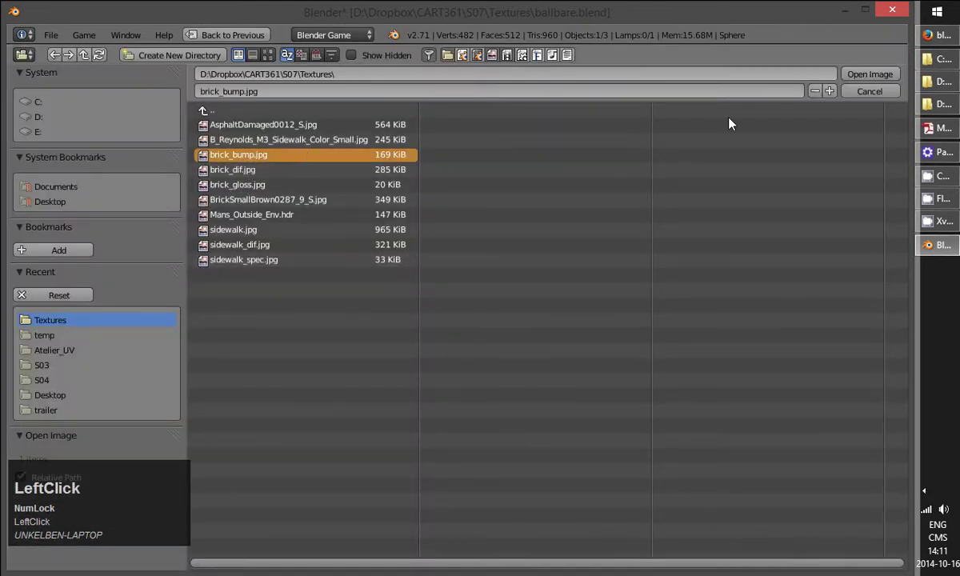
left_click(870, 74)
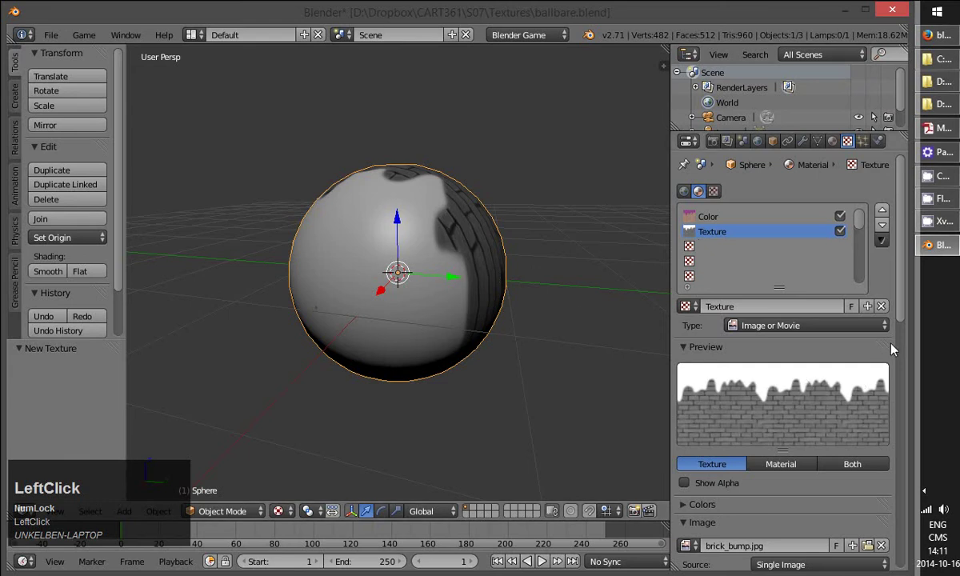
- Set the bump texture's mapping coordinates to UV
left_click_drag(900, 304, 901, 422)
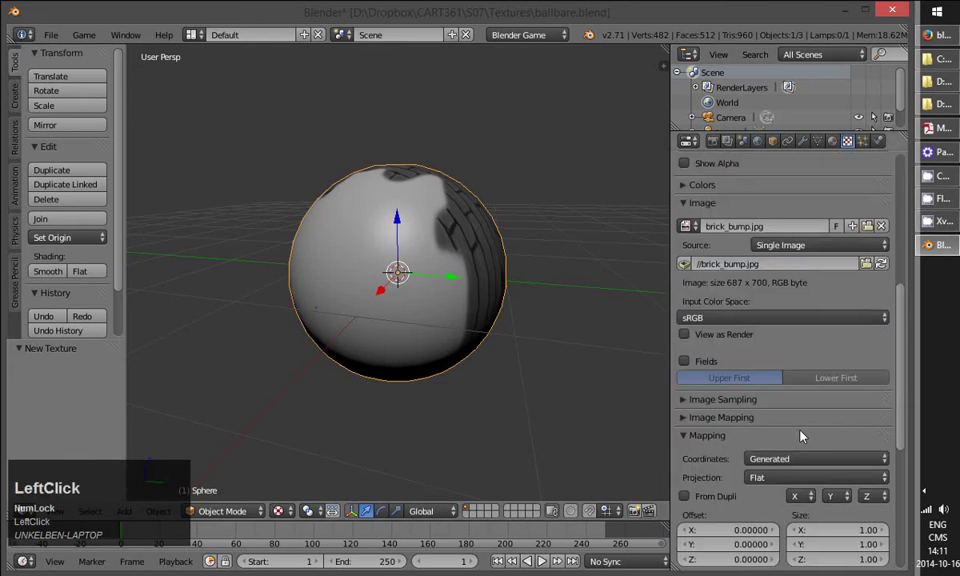
left_click(801, 458)
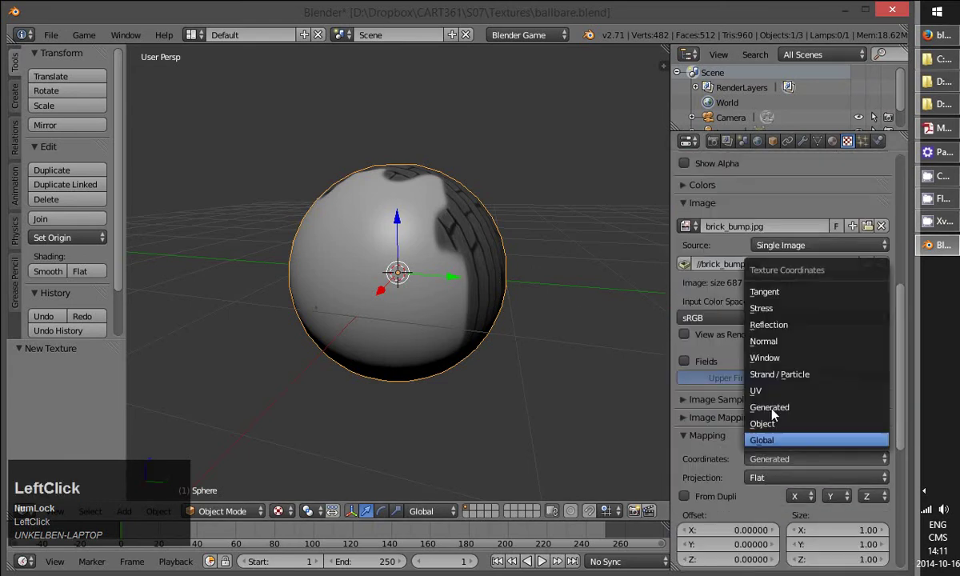
left_click(769, 366)
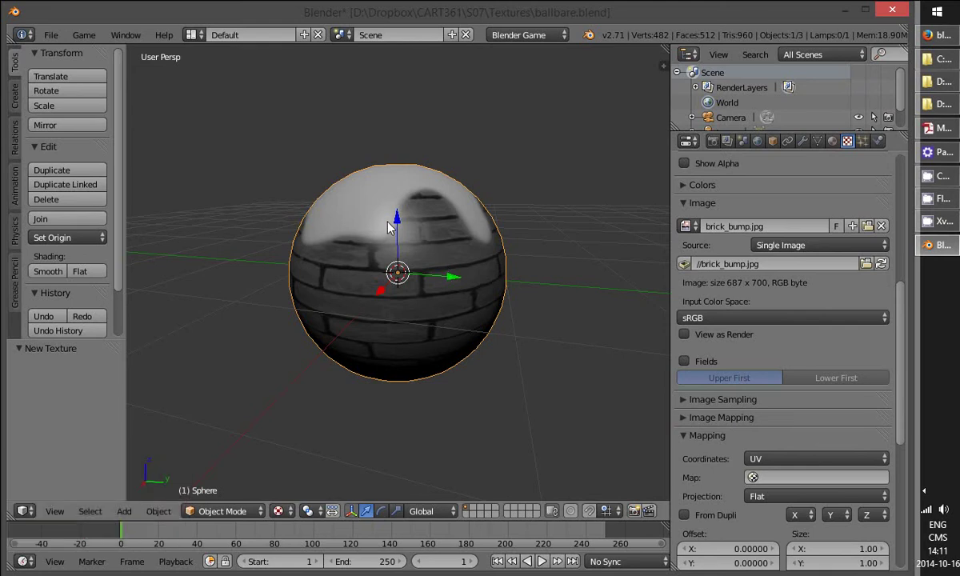
- Make the bump texture influence geometry Normal instead of diffuse Color, and inspect the relief on the sphere
left_click_drag(903, 320, 906, 469)
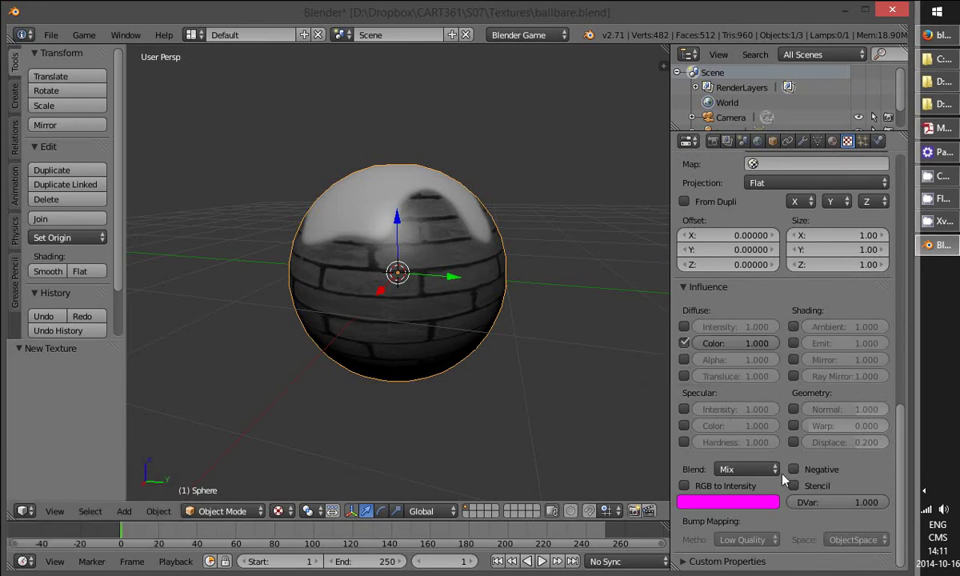
left_click(685, 343)
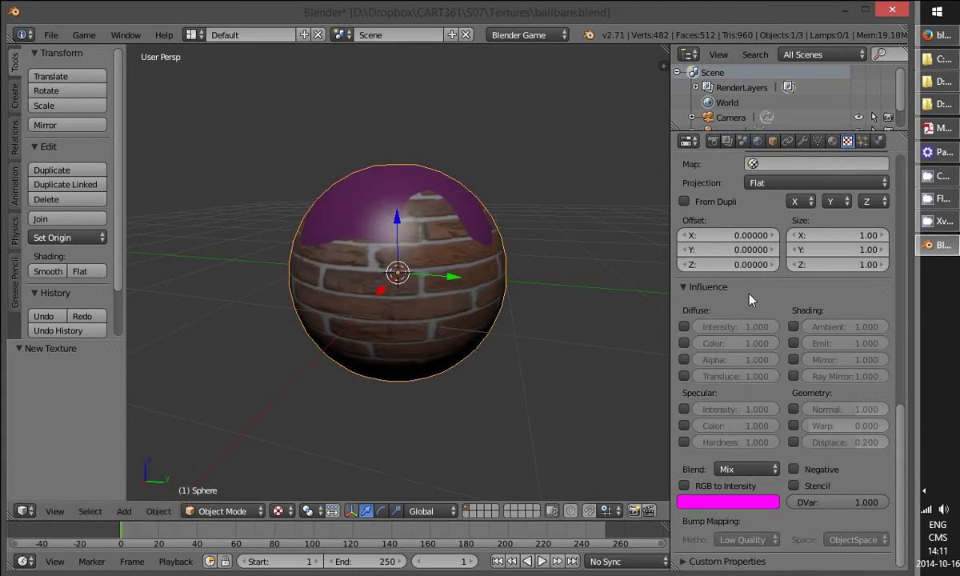
left_click(793, 410)
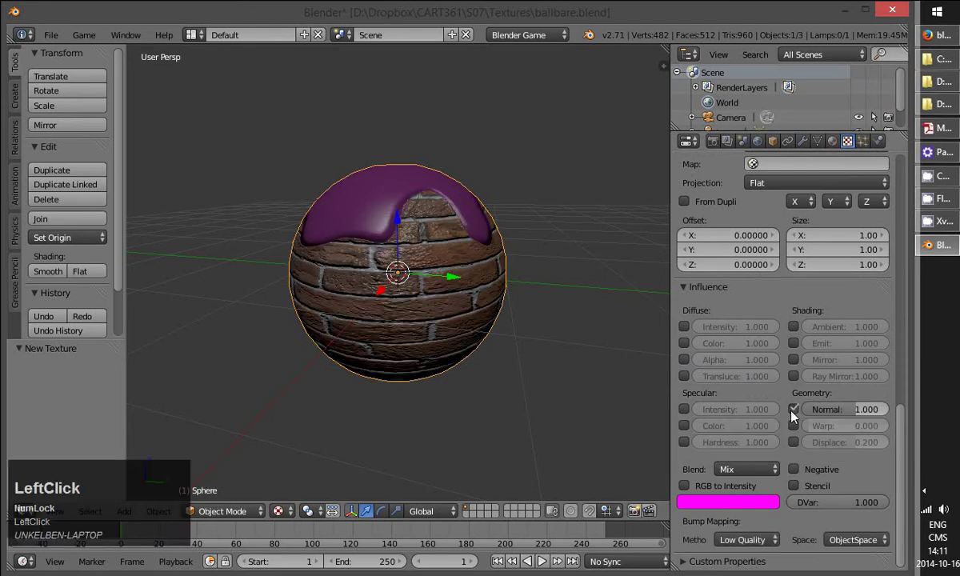
middle_click_drag(560, 372, 360, 253)
middle_click_drag(468, 262, 500, 285)
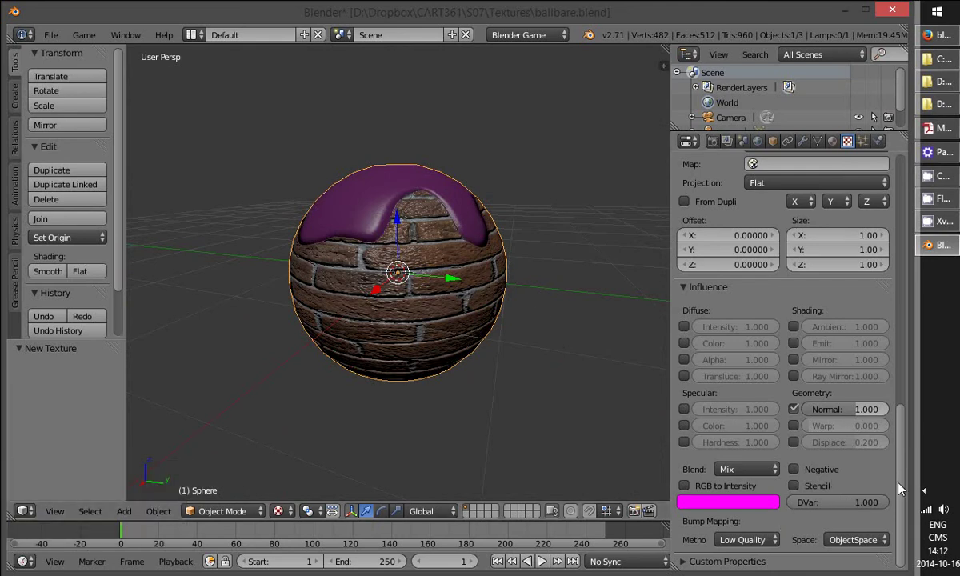
- Set the bump mapping method to Best Quality and enable RGB to Intensity for the bump texture
left_click(754, 541)
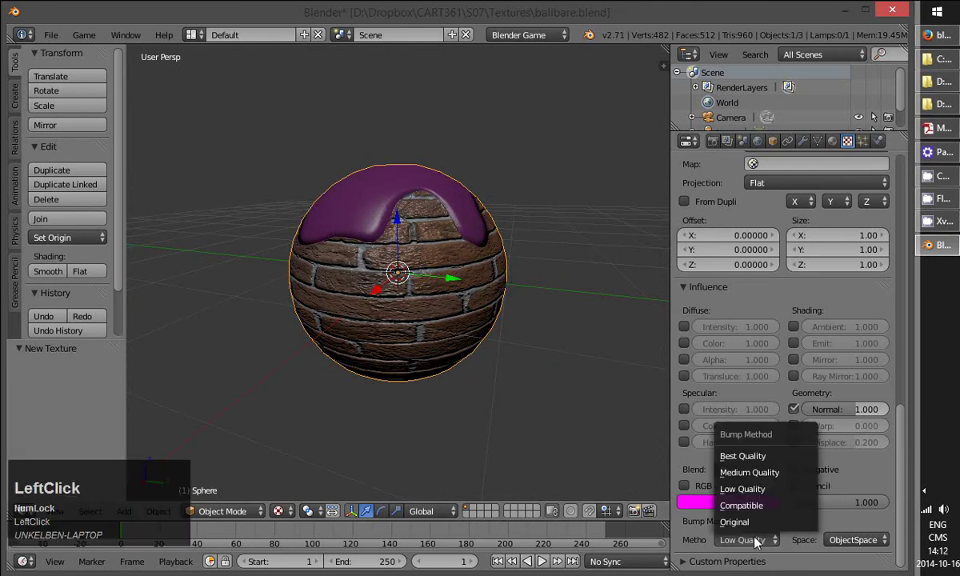
left_click(760, 463)
middle_click_drag(491, 388, 517, 418)
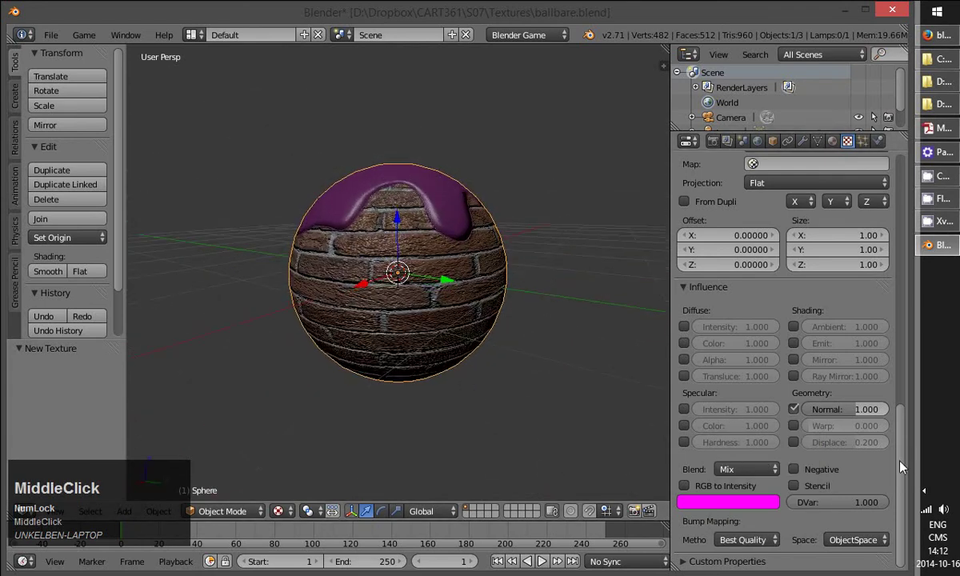
left_click(684, 486)
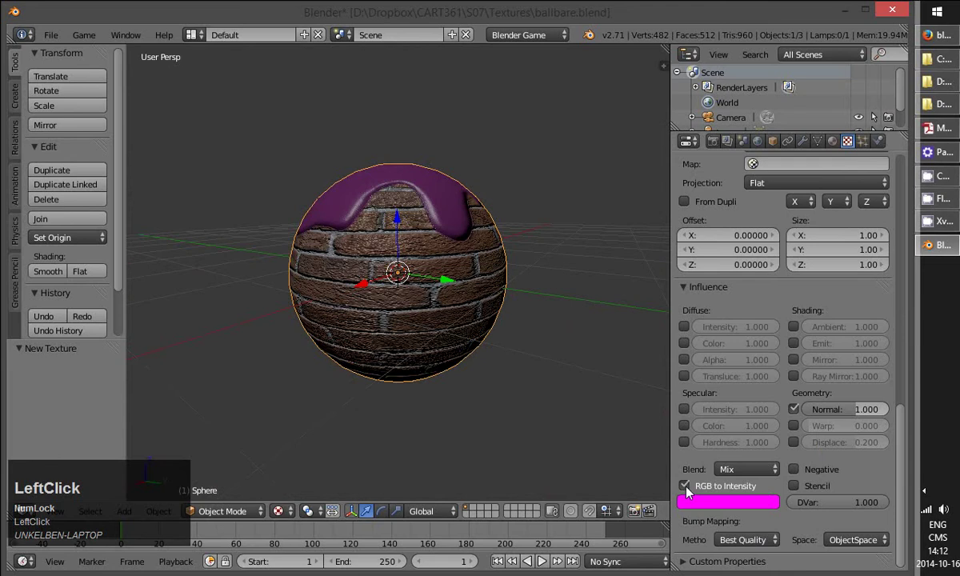
middle_click_drag(573, 377, 529, 369)
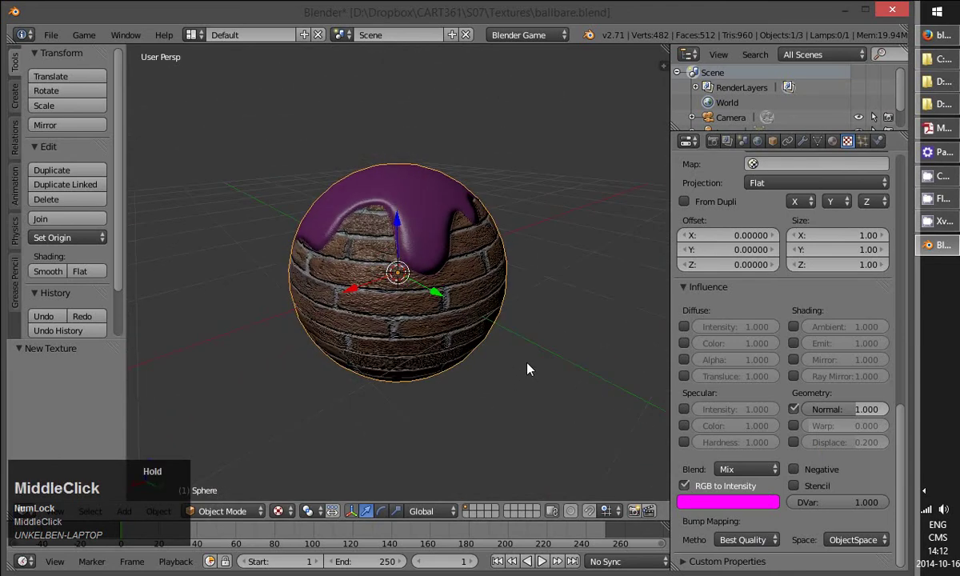
- Try the Negative option and toggle RGB to Intensity on the bump texture, restoring both settings
left_click(793, 470)
middle_click_drag(592, 420, 546, 395)
left_click(714, 488)
left_click(685, 486)
left_click(828, 476)
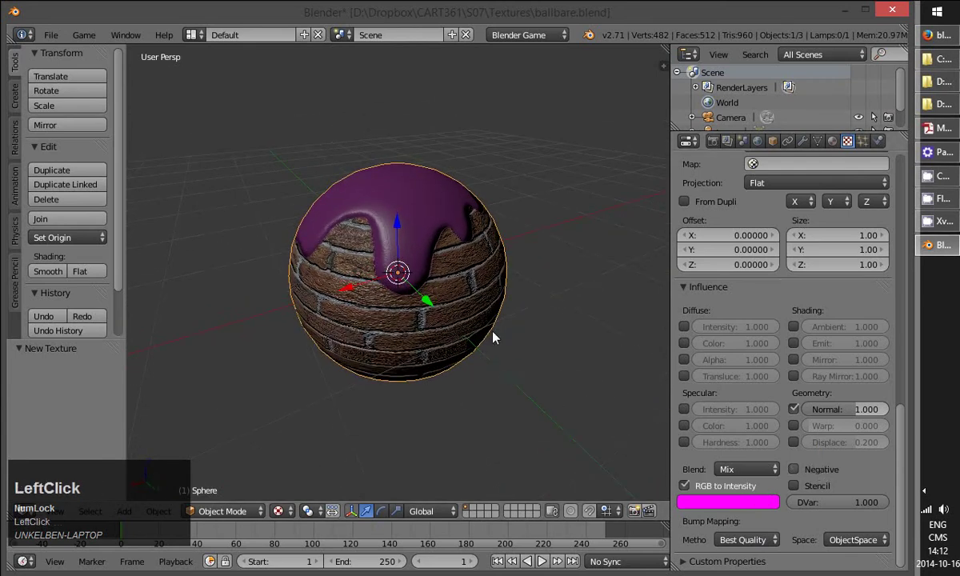
middle_click_drag(560, 333, 559, 288)
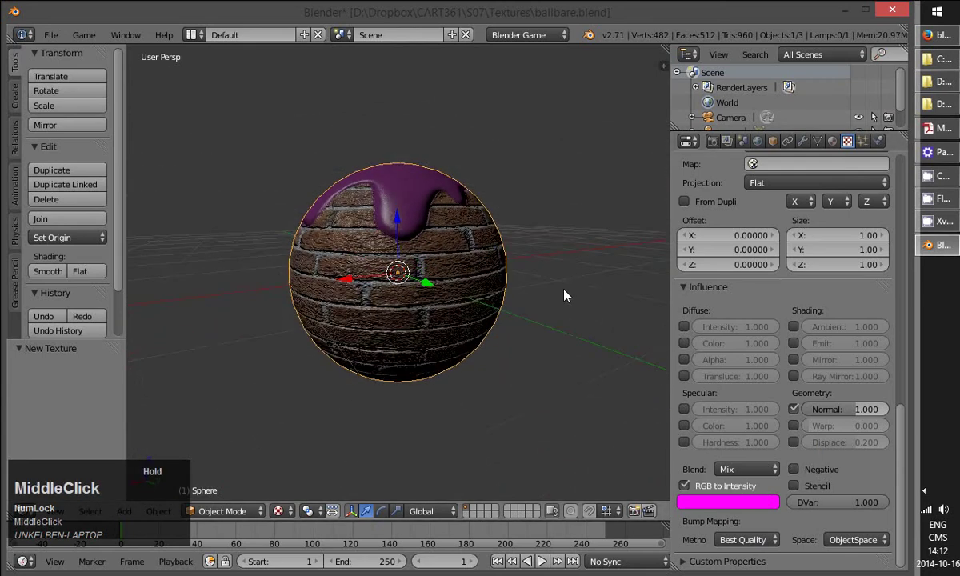
- Set the bump texture's Normal influence to 0.5
left_click(857, 408)
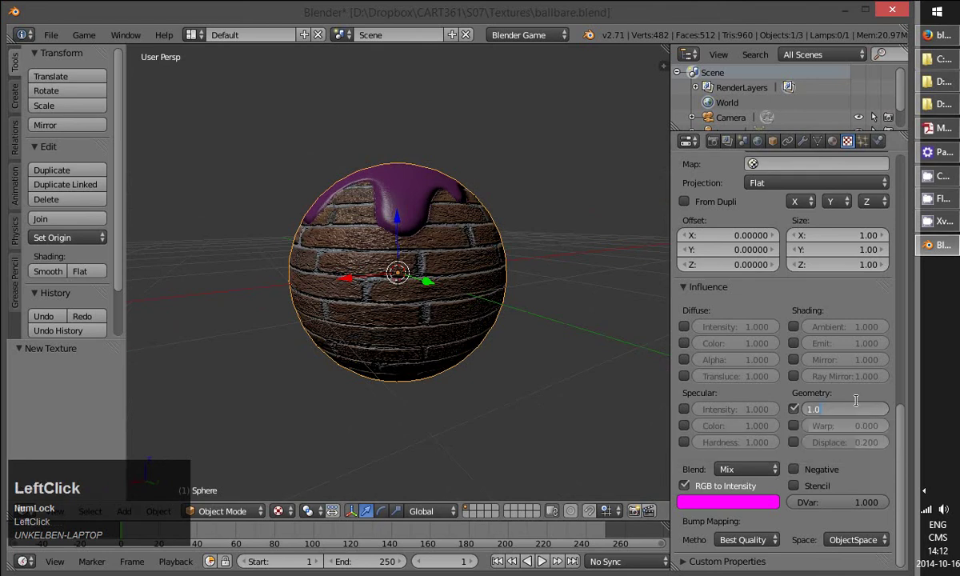
key("BackSpace")
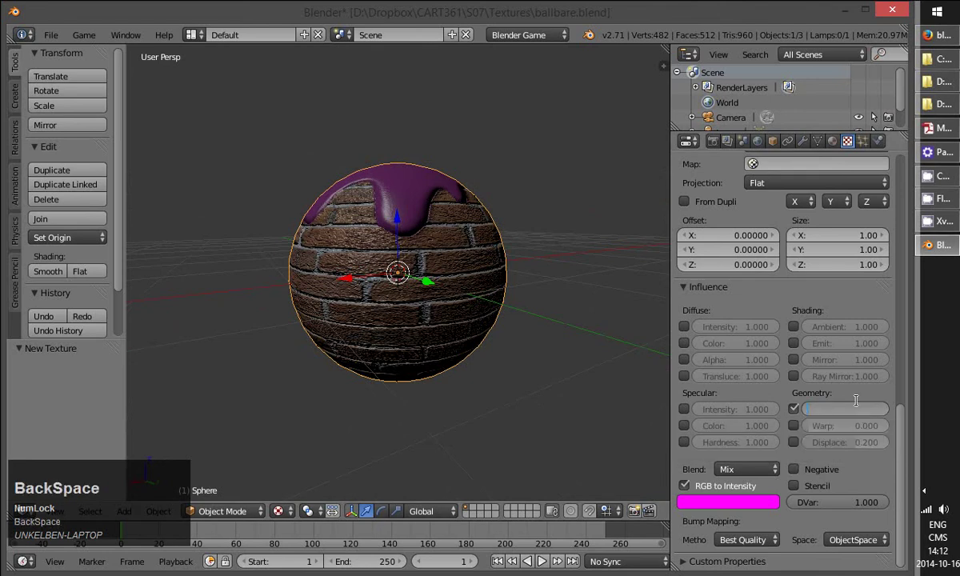
type("0.5")
key("KP_Enter")
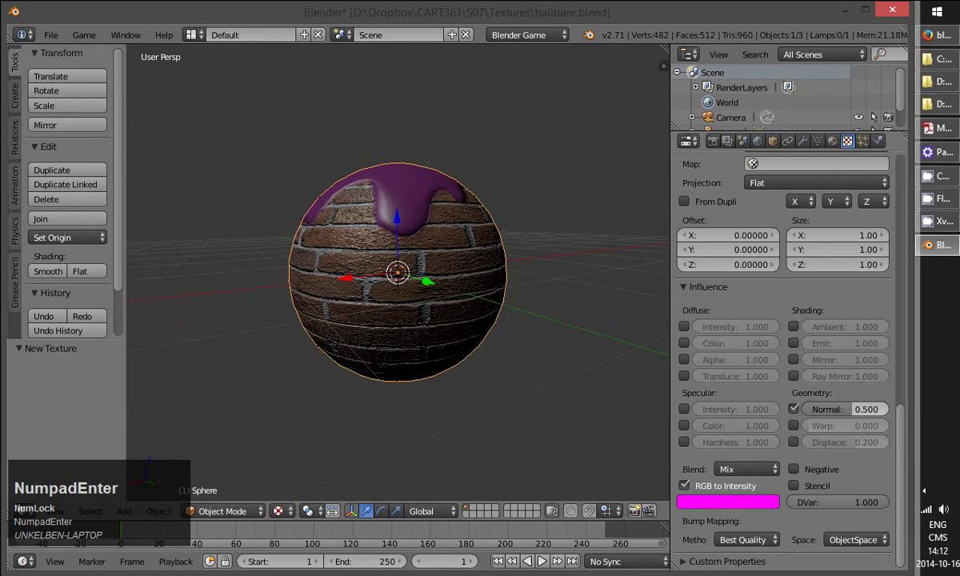
- Try a Normal influence of 0.3 for the bump texture and inspect the brick relief on the sphere
middle_click_drag(501, 285, 845, 424)
left_click(853, 411)
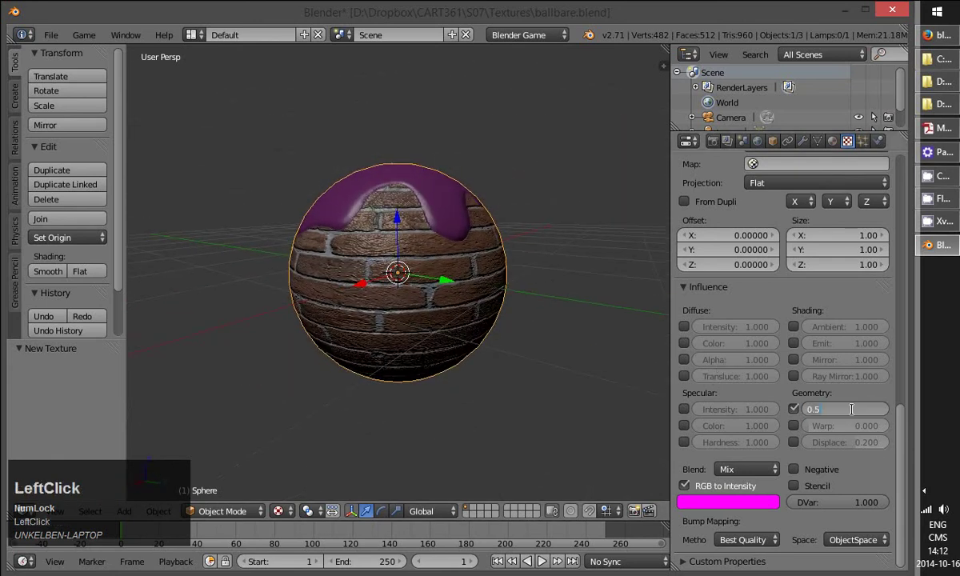
type("0.3")
key("KP_Enter")
middle_click_drag(496, 308, 738, 403)
left_click_drag(866, 409, 840, 414)
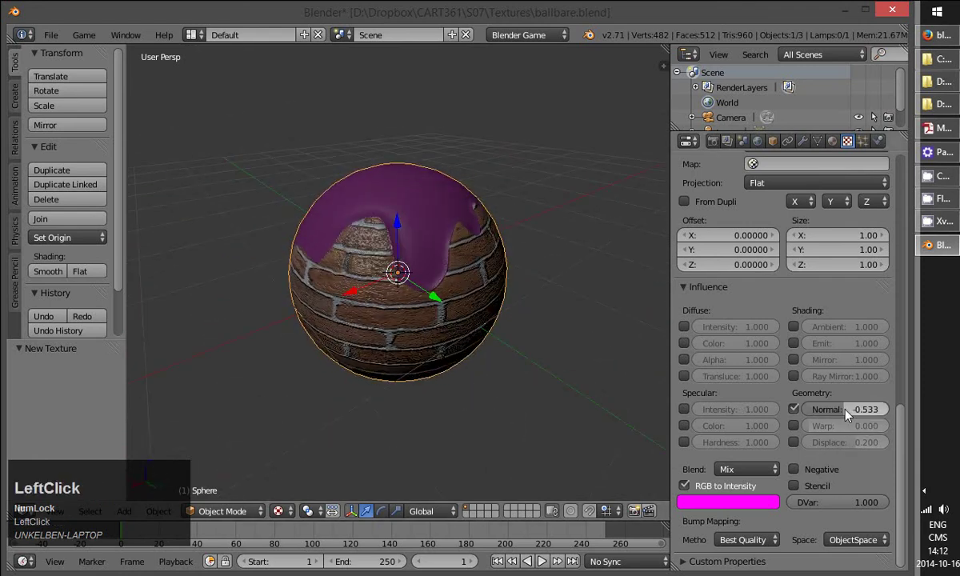
- Set the bump texture's Normal influence to 0.4 and inspect the relief around the sphere
left_click(847, 414)
type(".4")
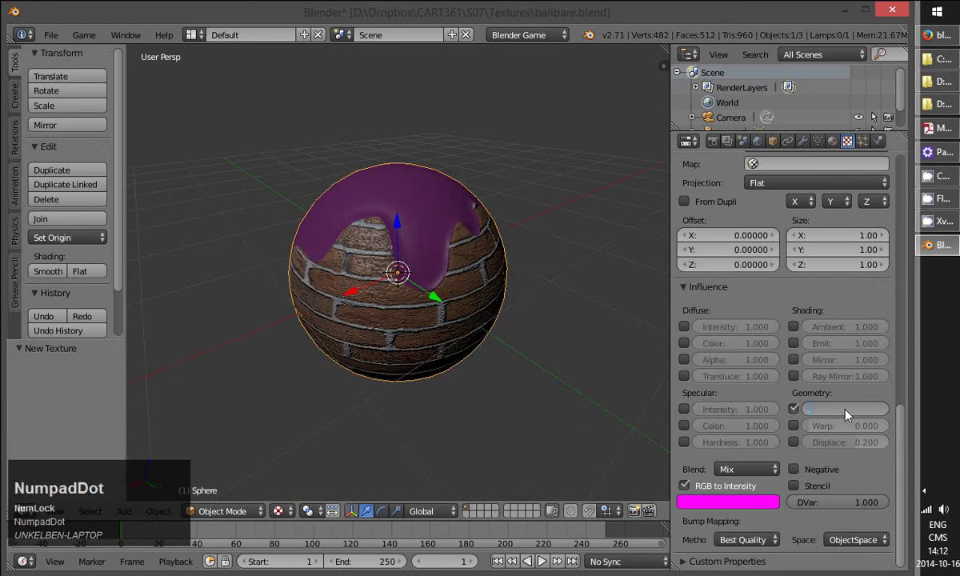
key("KP_Enter")
middle_click(471, 274)
middle_click_drag(470, 275, 416, 280)
mouse_move(553, 293)
middle_mouse_down()
mouse_move(531, 240)
mouse_move(517, 247)
mouse_move(472, 358)
mouse_move(484, 272)
mouse_move(508, 217)
mouse_move(559, 272)
mouse_move(537, 314)
mouse_move(536, 297)
middle_mouse_up()
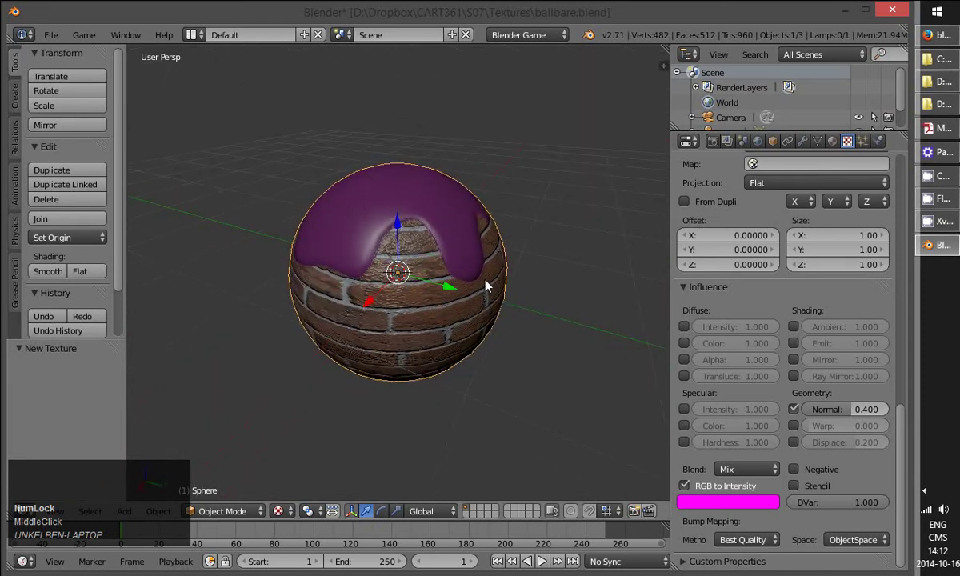
middle_click_drag(439, 332, 414, 215)
middle_click_drag(474, 342, 496, 328)
- Rename the second texture, which uses brick_bump.jpg, as bump
left_click_drag(904, 463, 886, 191)
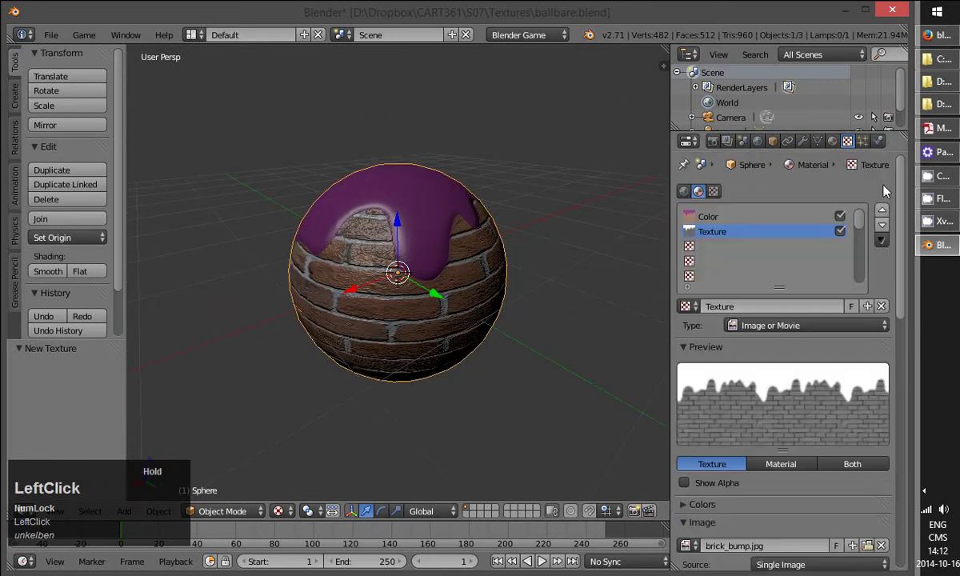
left_click(724, 246)
left_click(724, 232)
left_click(754, 307)
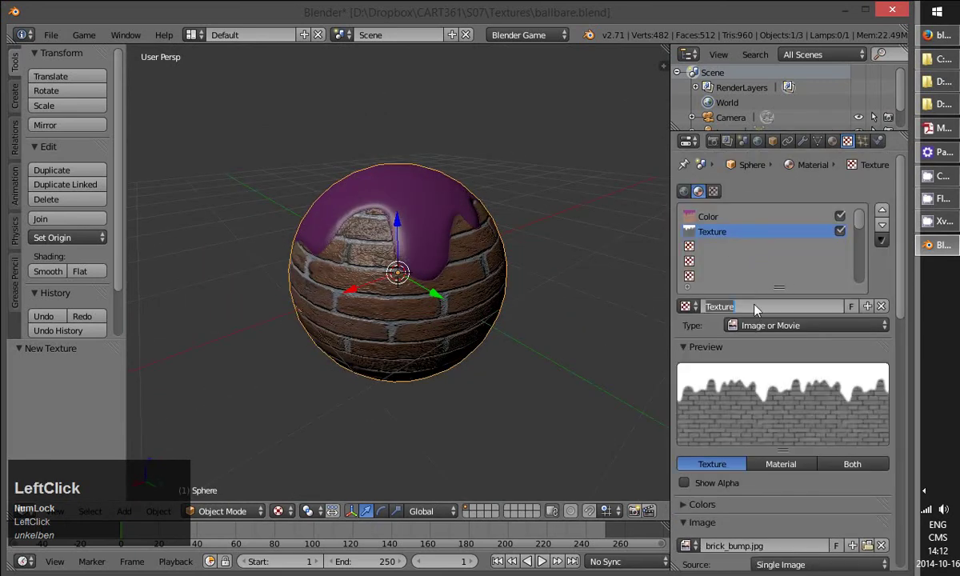
type("bump")
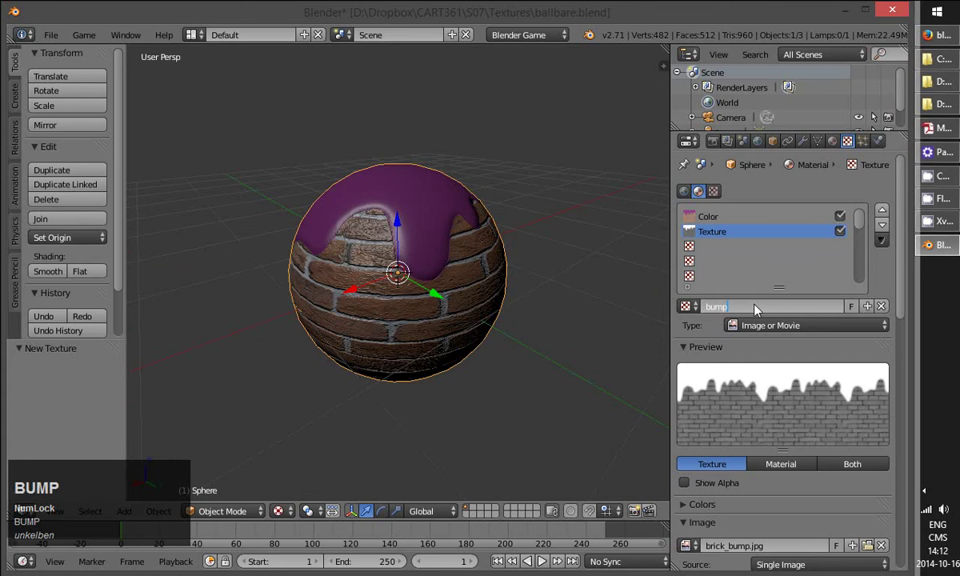
key("Return")
- Add a new texture in the empty slot below bump and name it shininess
left_click(709, 248)
left_click(795, 306)
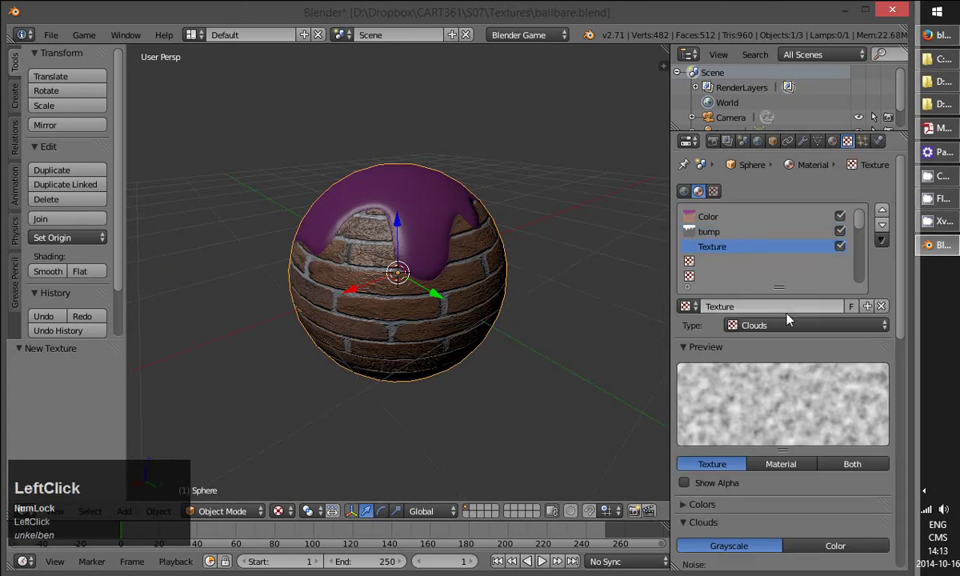
left_click(778, 308)
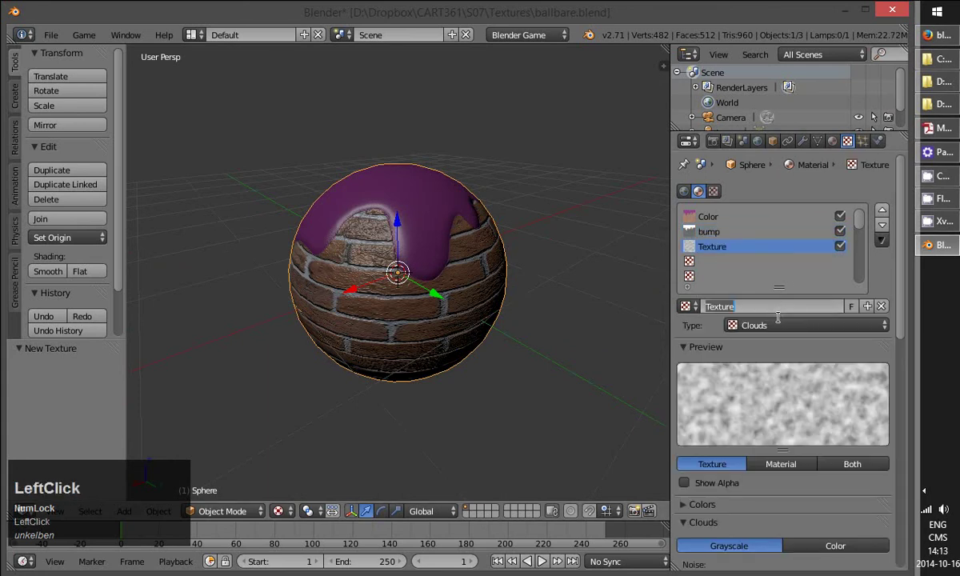
type("shininess")
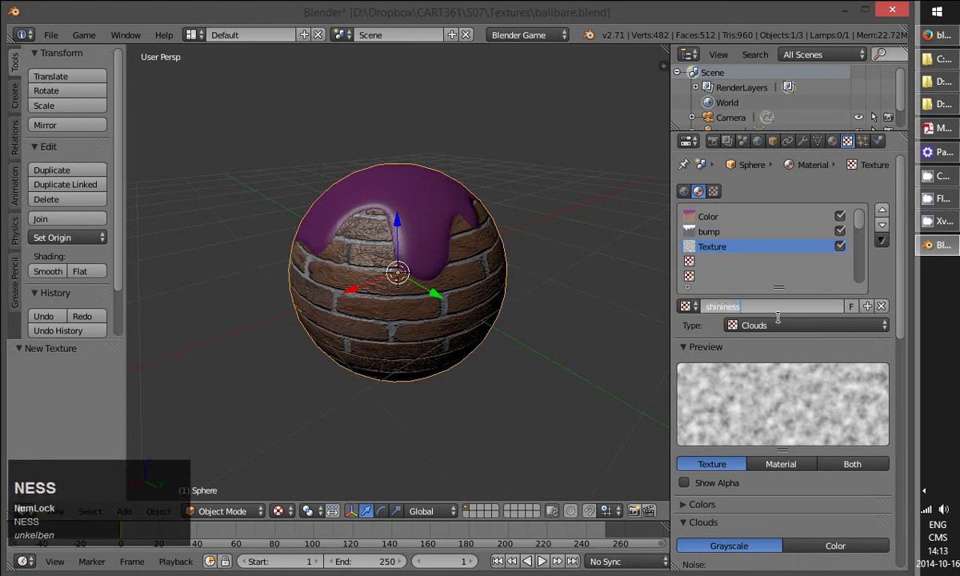
key("Return")
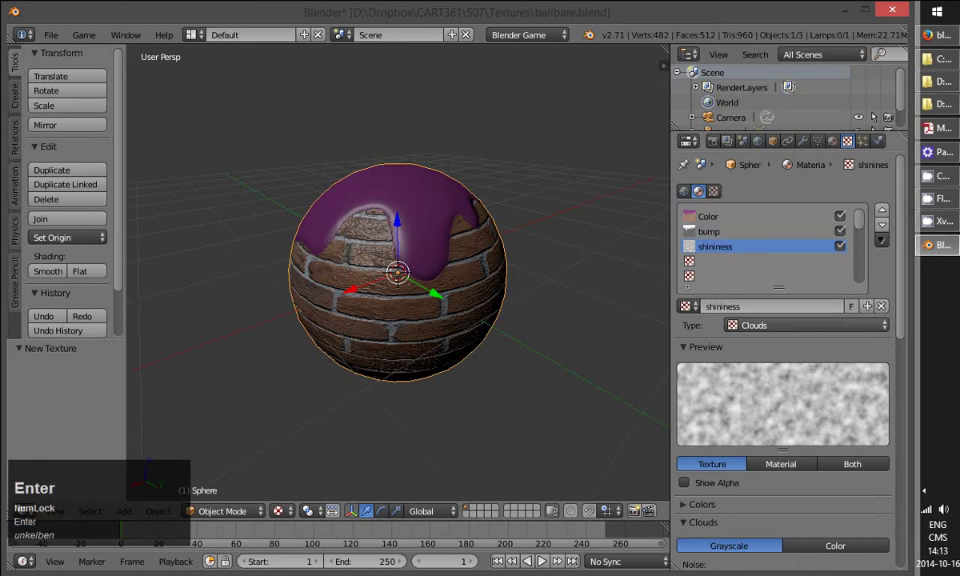
- Make the shininess texture an Image or Movie type and load brick_gloss.jpg into it
left_click(812, 325)
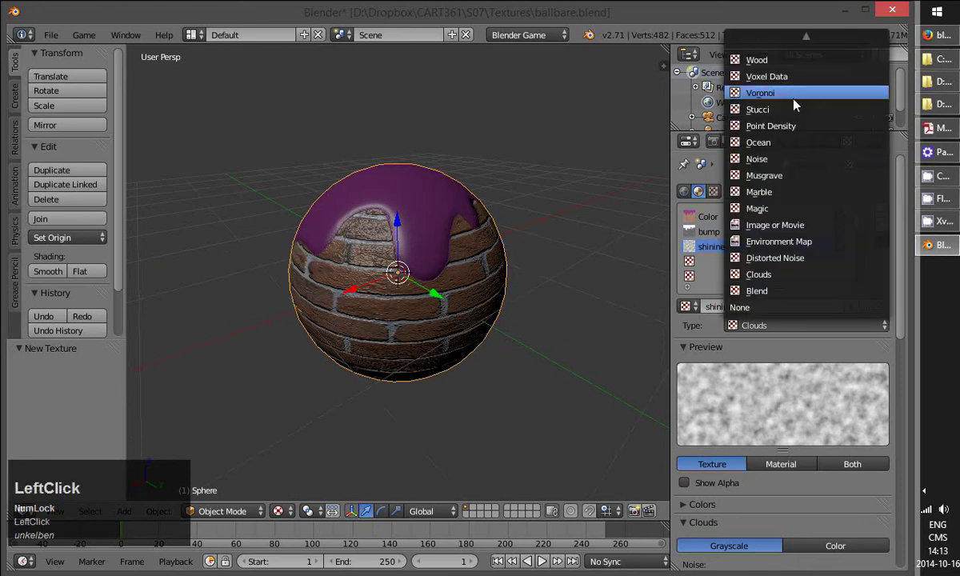
left_click(792, 225)
scroll(792, 441, "down", 1)
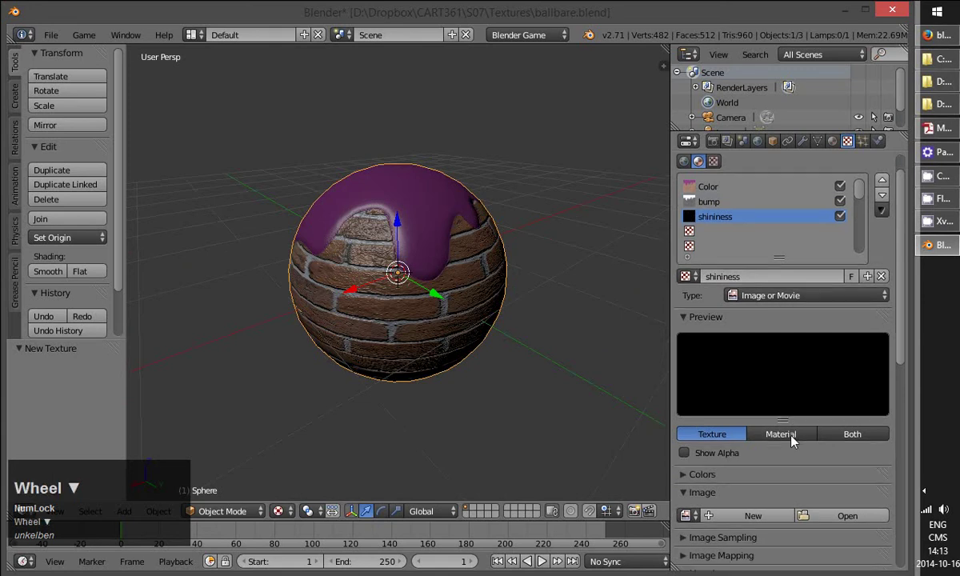
scroll(792, 442, "down", 2)
left_click(832, 454)
left_click(239, 184)
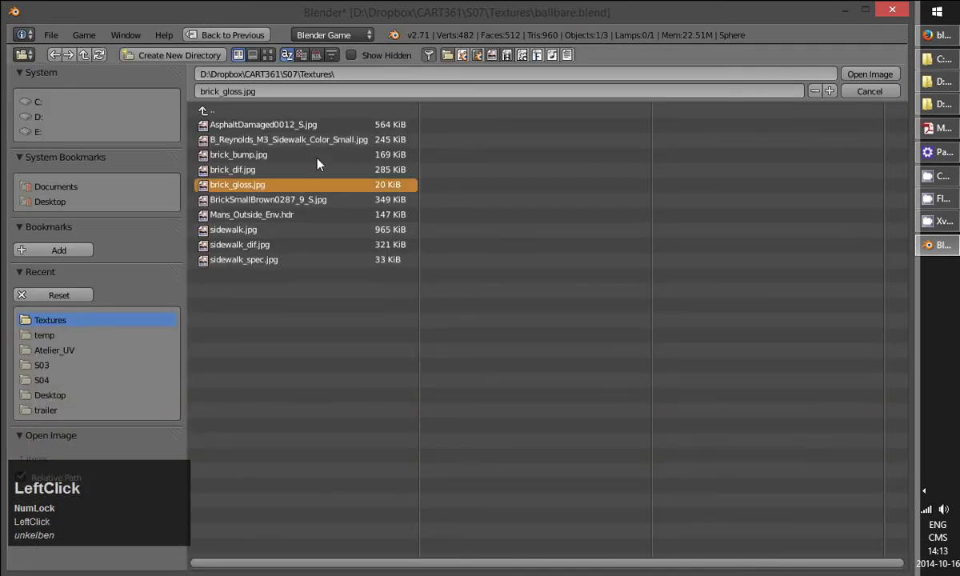
left_click(852, 74)
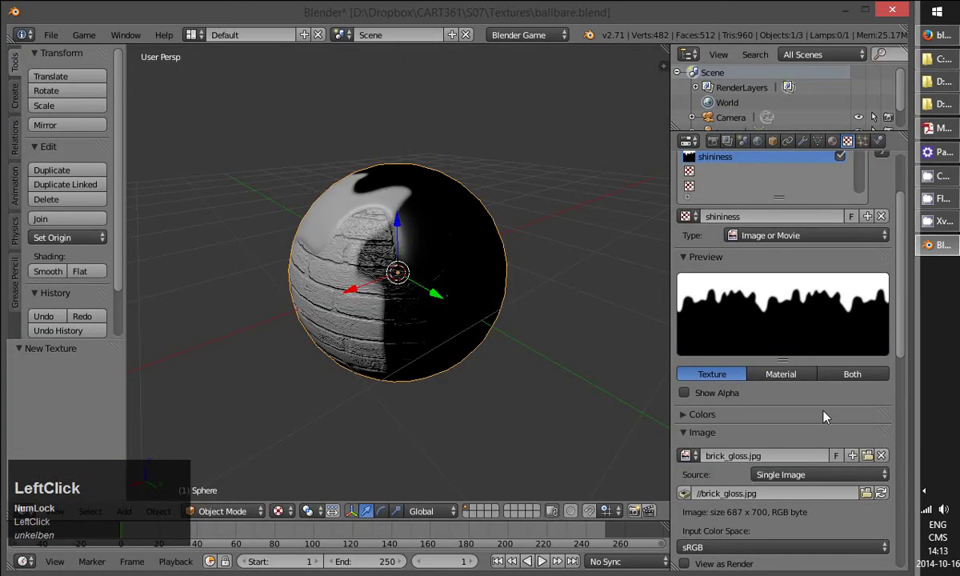
- Set the shininess texture's mapping coordinates to UV
scroll(850, 381, "down", 5)
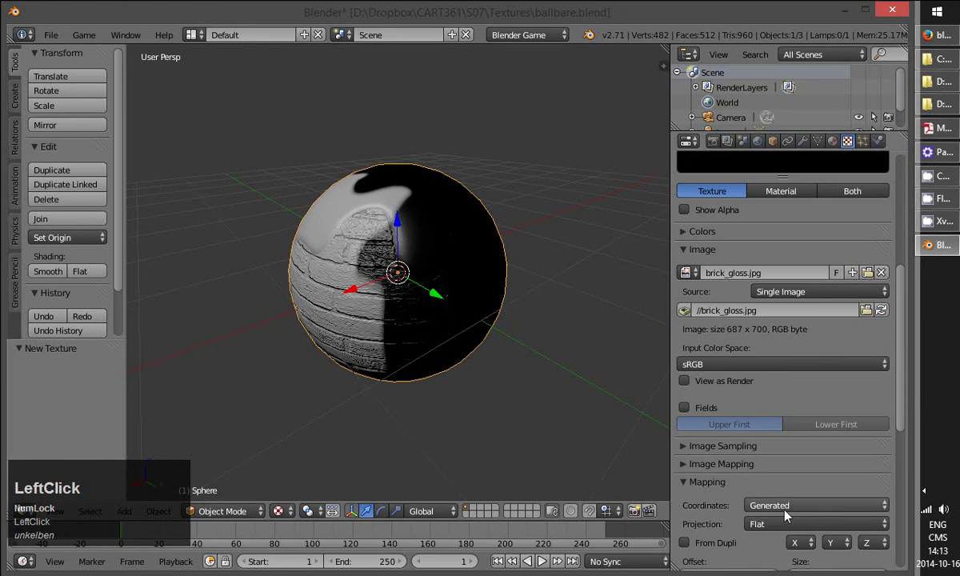
left_click(785, 509)
left_click(721, 411)
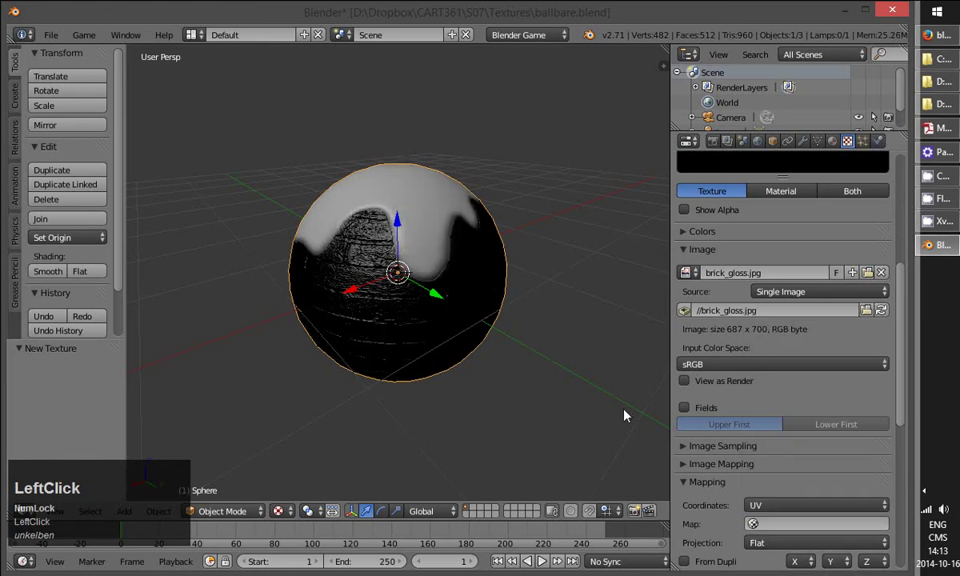
- Make the shininess texture influence specular Intensity instead of diffuse Color, and inspect the gloss on the sphere
left_click_drag(901, 416, 913, 552)
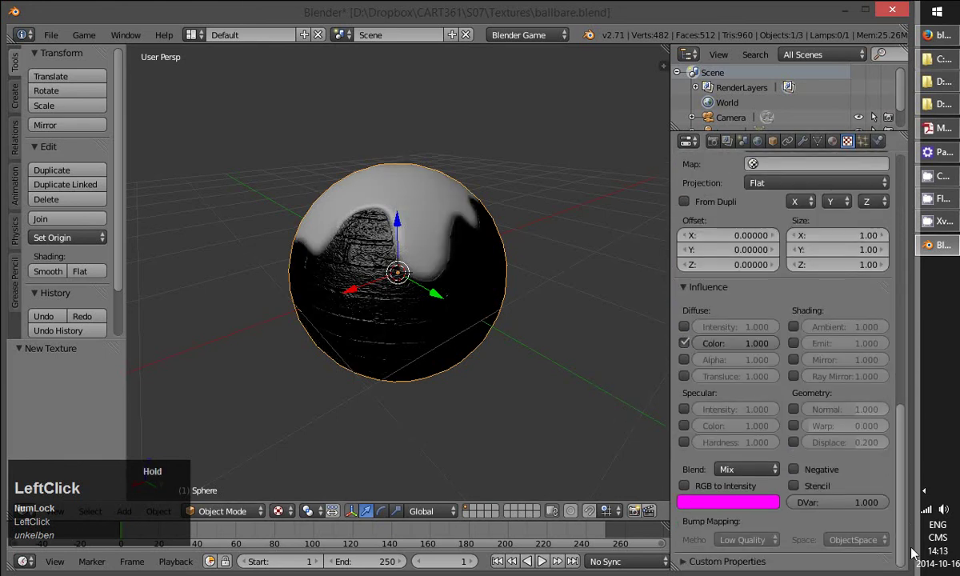
left_click(684, 343)
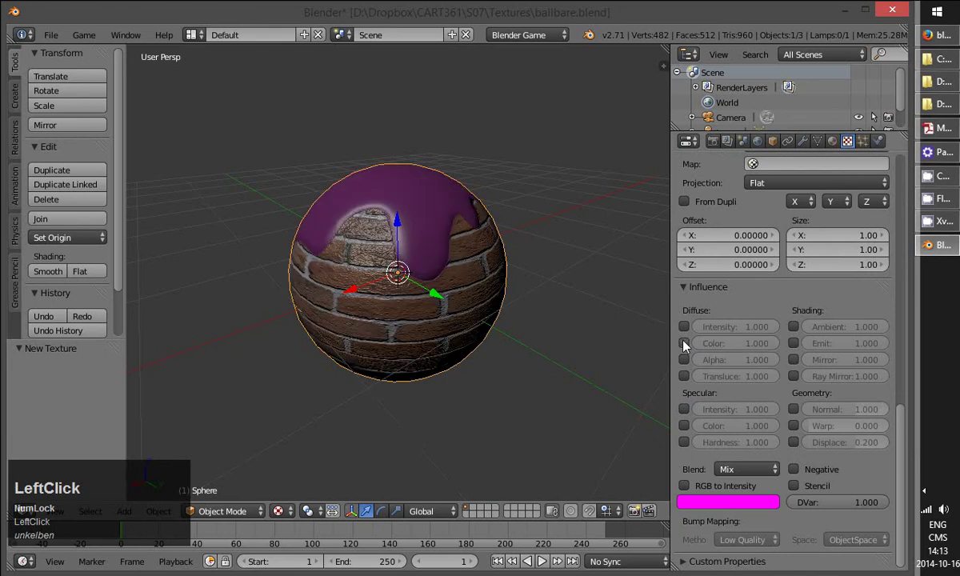
left_click(685, 409)
middle_click_drag(540, 375, 522, 338)
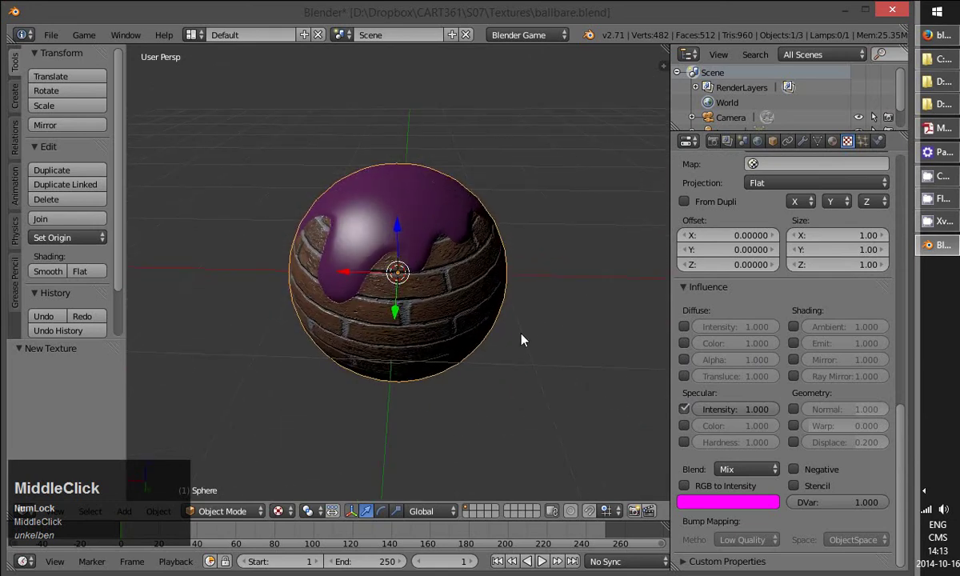
- Lower the sphere material's specular intensity to 0 and inspect the highlights from several angles
left_click(833, 141)
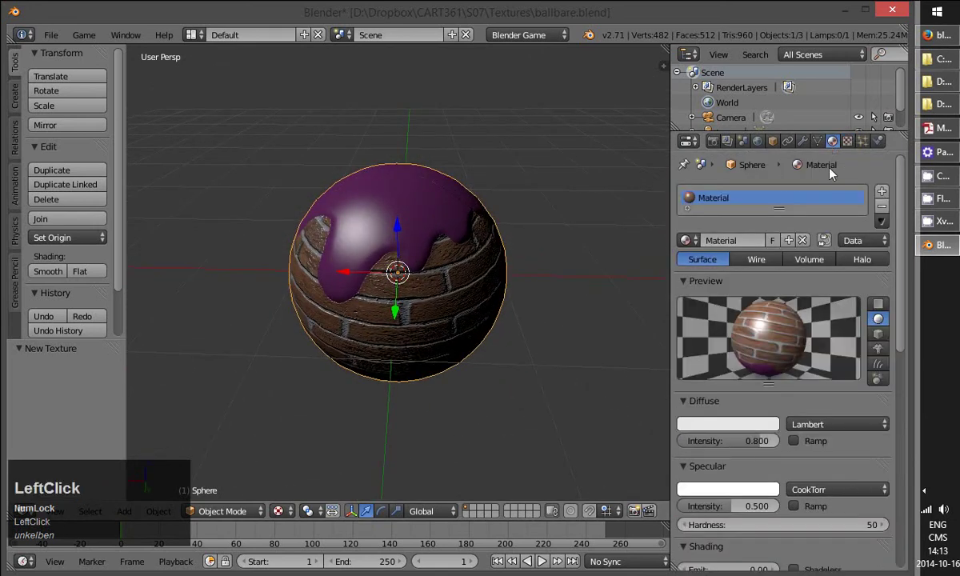
left_click_drag(907, 282, 905, 408)
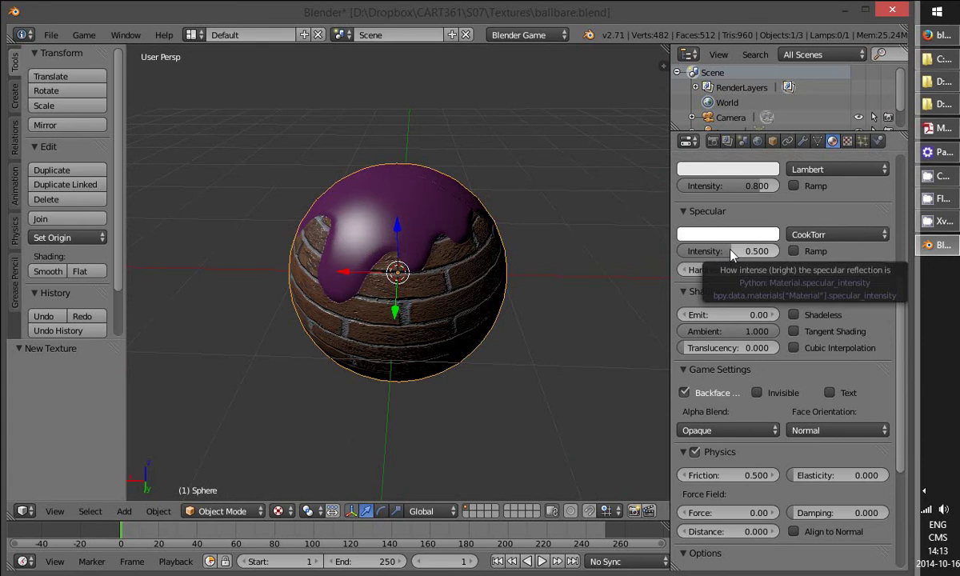
left_click_drag(731, 256, 500, 347)
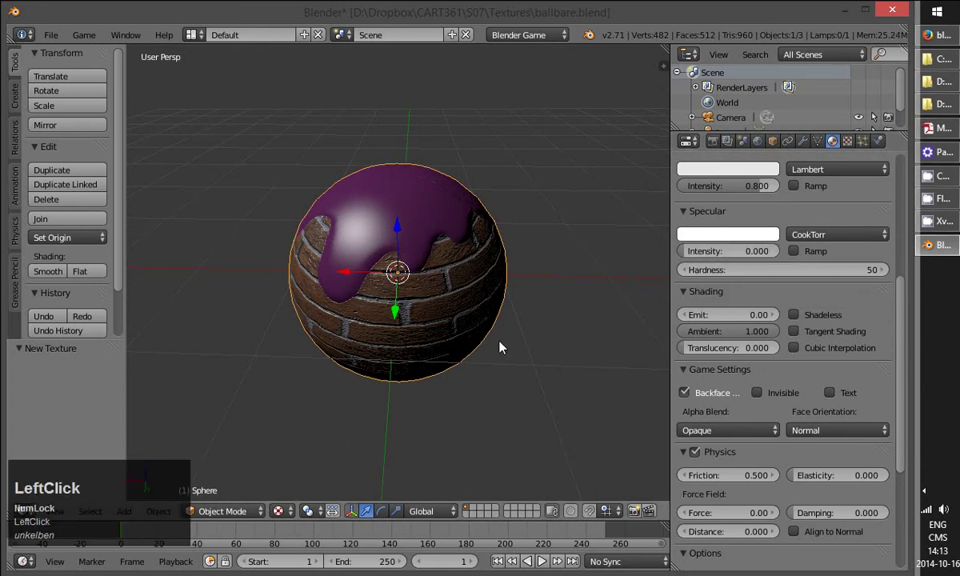
middle_click_drag(499, 347, 424, 264)
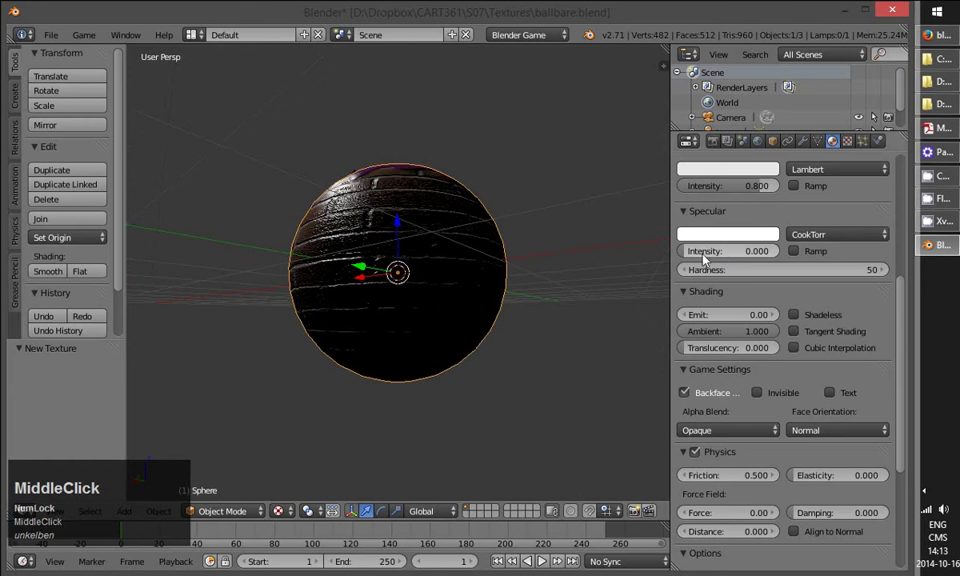
middle_click_drag(499, 276, 523, 331)
middle_click_drag(787, 328, 786, 393)
middle_click_drag(609, 336, 477, 314)
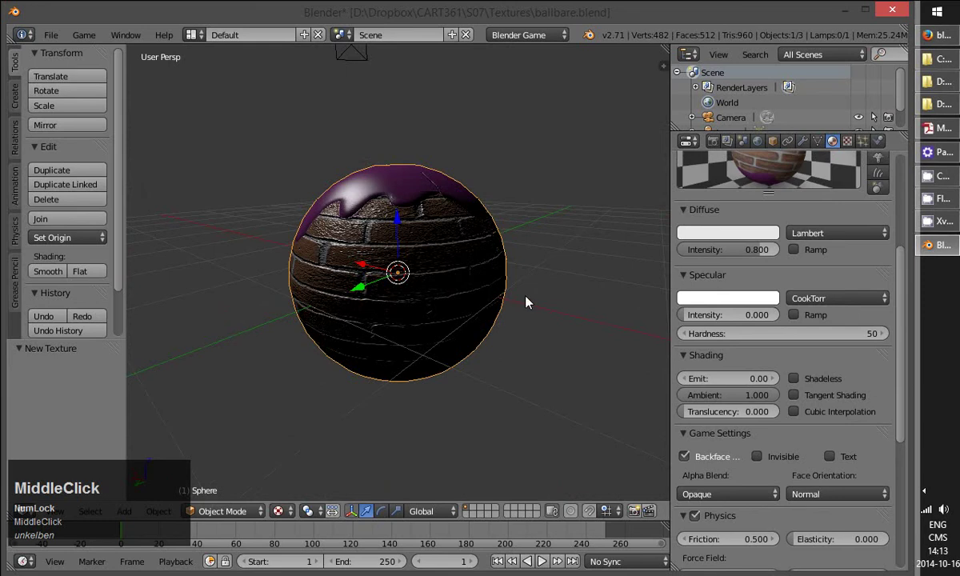
- Enable RGB to Intensity for the shininess texture and inspect the bricks and purple coating up close
scroll(798, 294, "up", 3)
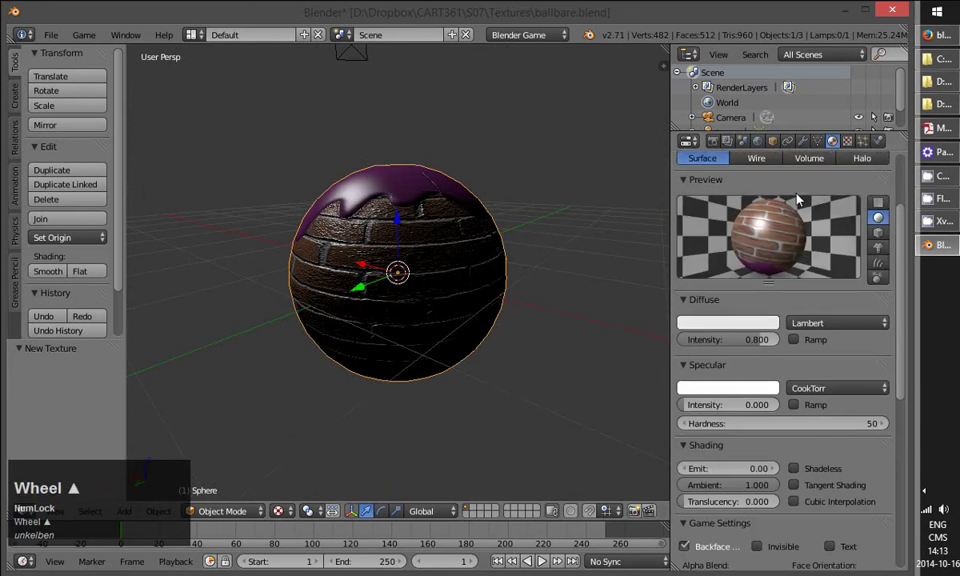
left_click(848, 141)
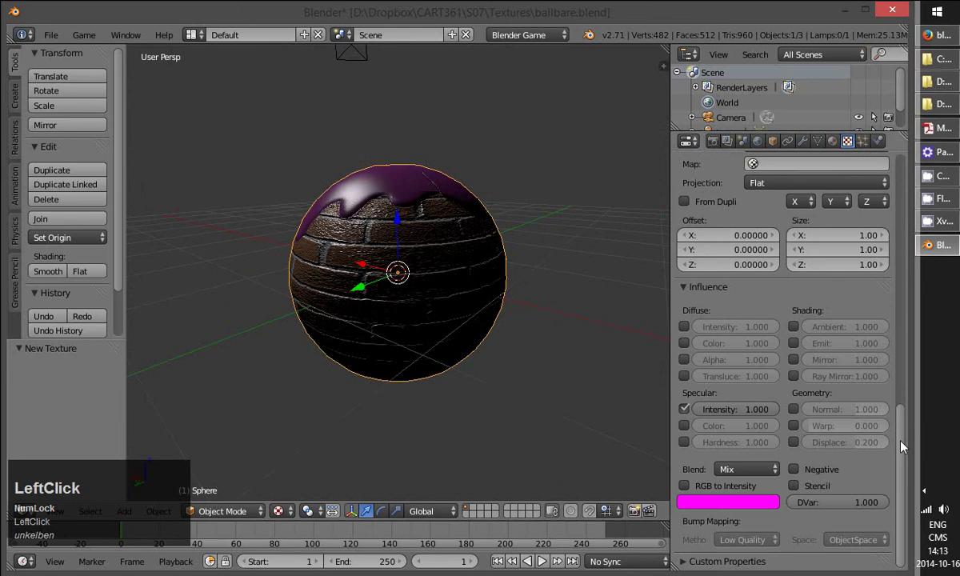
left_click_drag(902, 446, 899, 472)
left_click(684, 486)
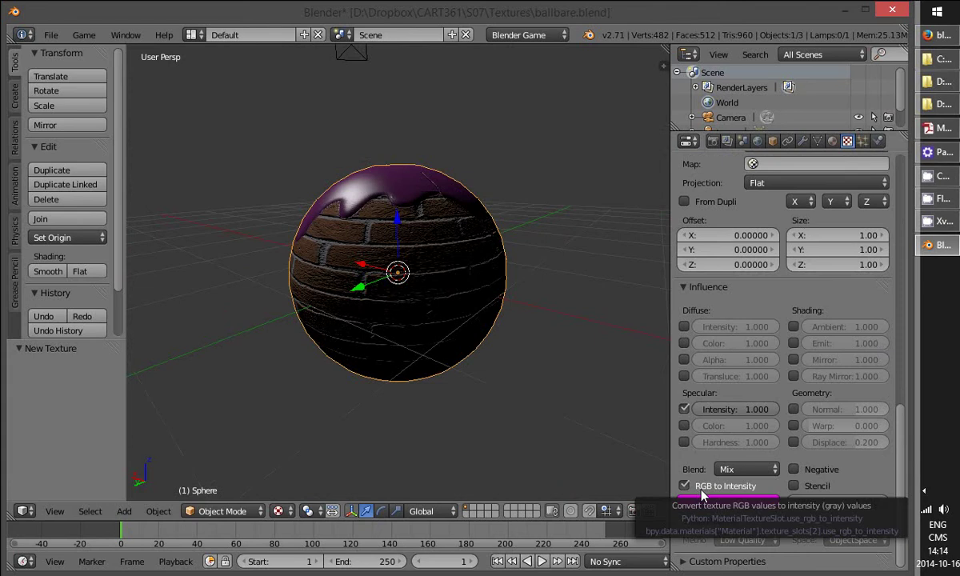
middle_click_drag(423, 279, 597, 266)
scroll(579, 266, "up", 2)
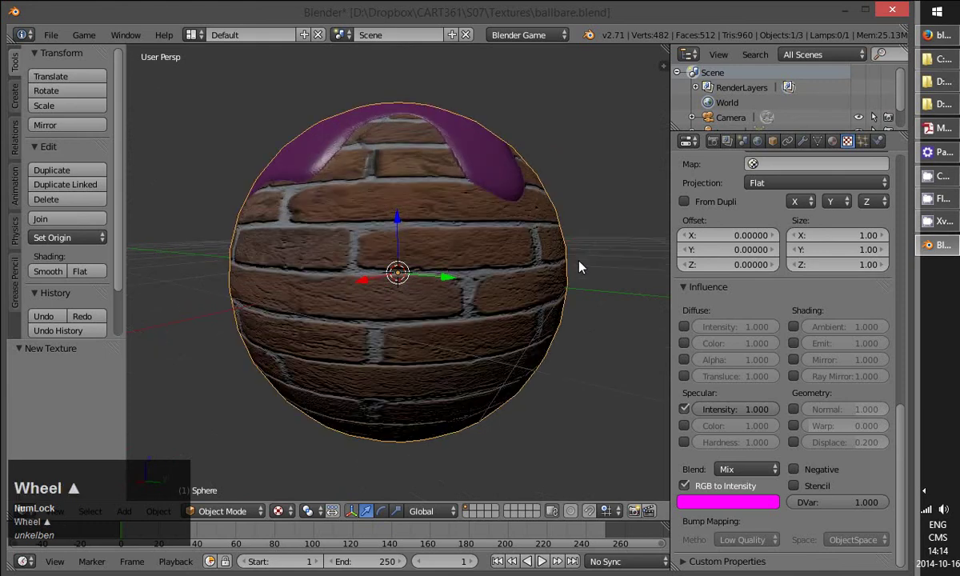
scroll(552, 278, "down", 1)
scroll(548, 280, "down", 1)
middle_click_drag(436, 286, 428, 308)
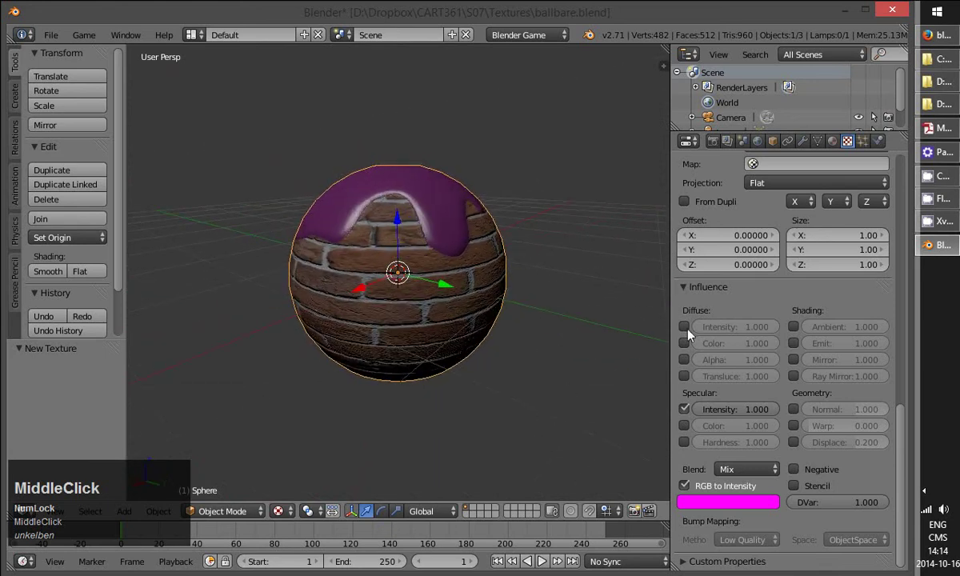
left_click(951, 182)
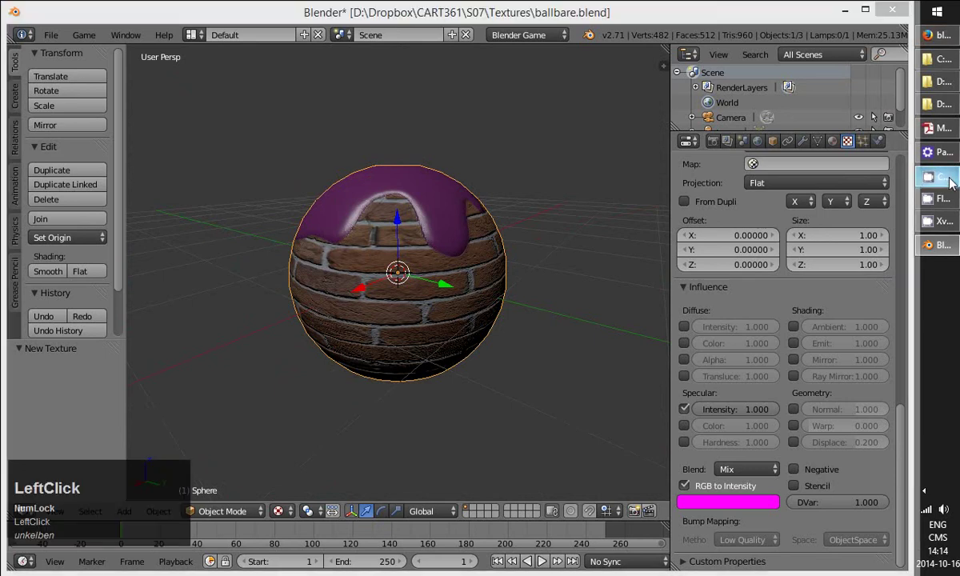